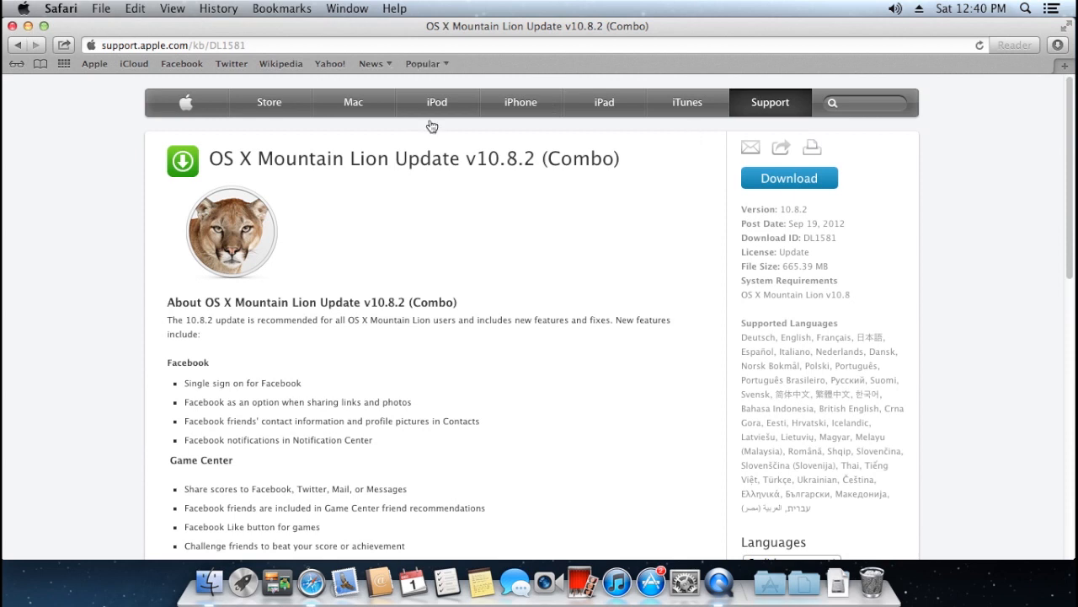
Step: Close the update download page and check the OS X version in About This Mac
{"action": "left_click", "coordinate": [27, 26]}
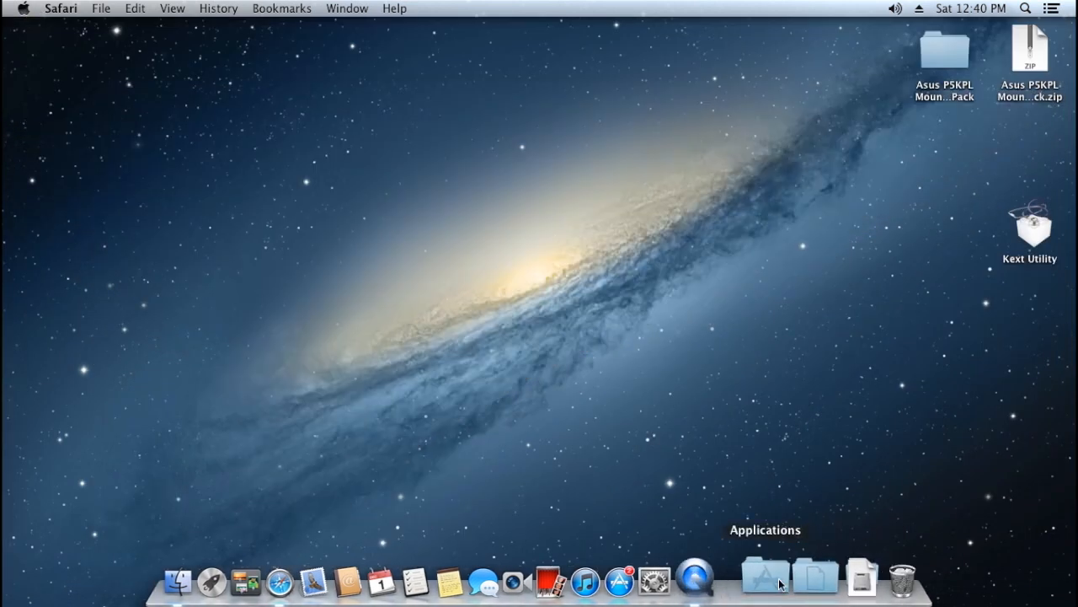
{"action": "left_click", "coordinate": [23, 8]}
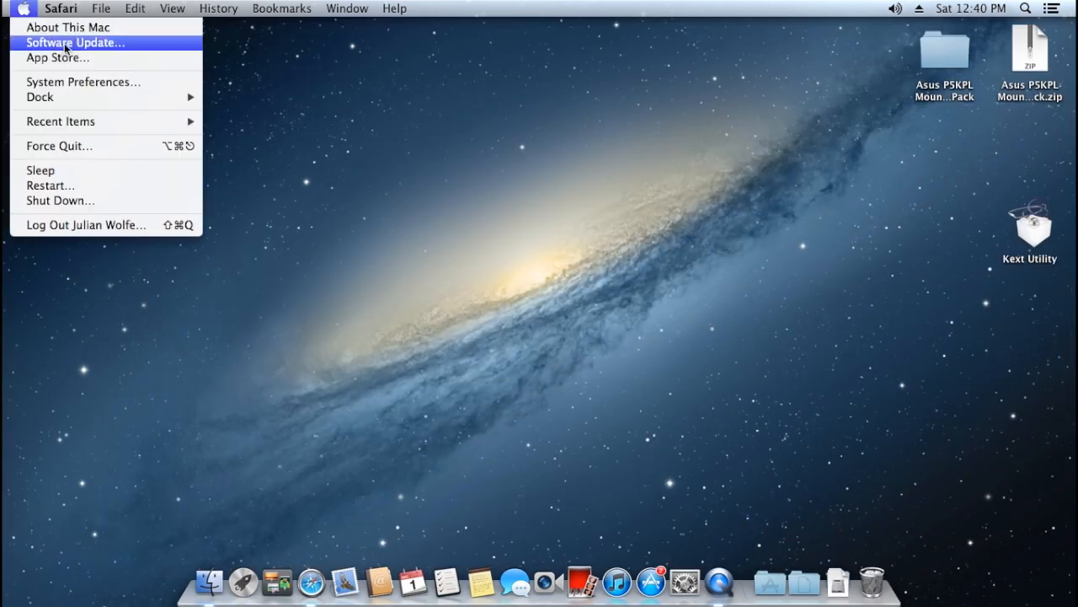
{"action": "left_click", "coordinate": [68, 27]}
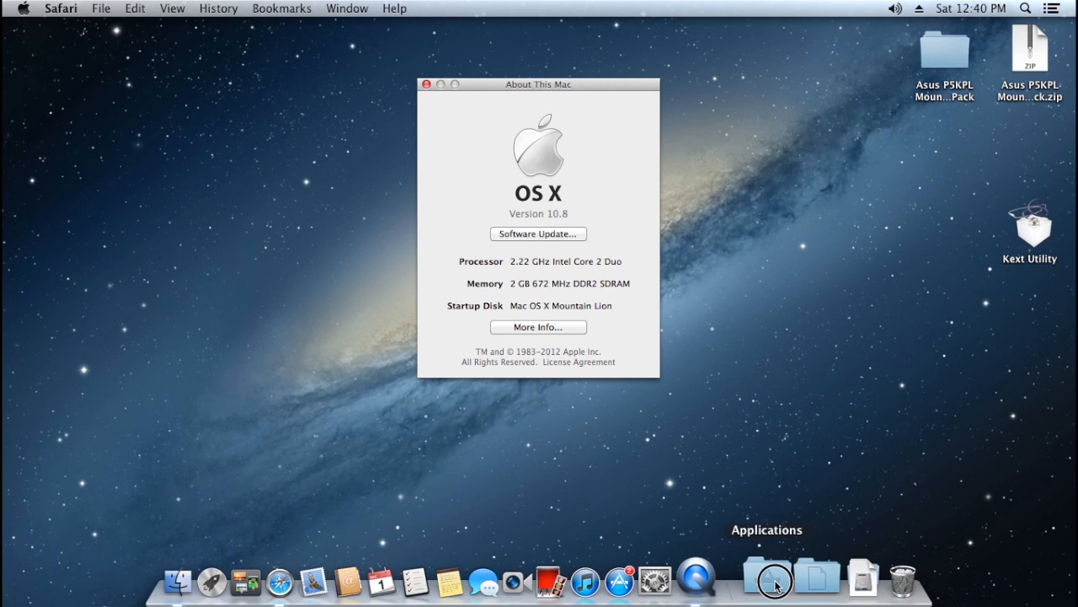
{"action": "left_click", "coordinate": [785, 585]}
{"action": "left_click", "coordinate": [796, 587]}
{"action": "left_click", "coordinate": [799, 589]}
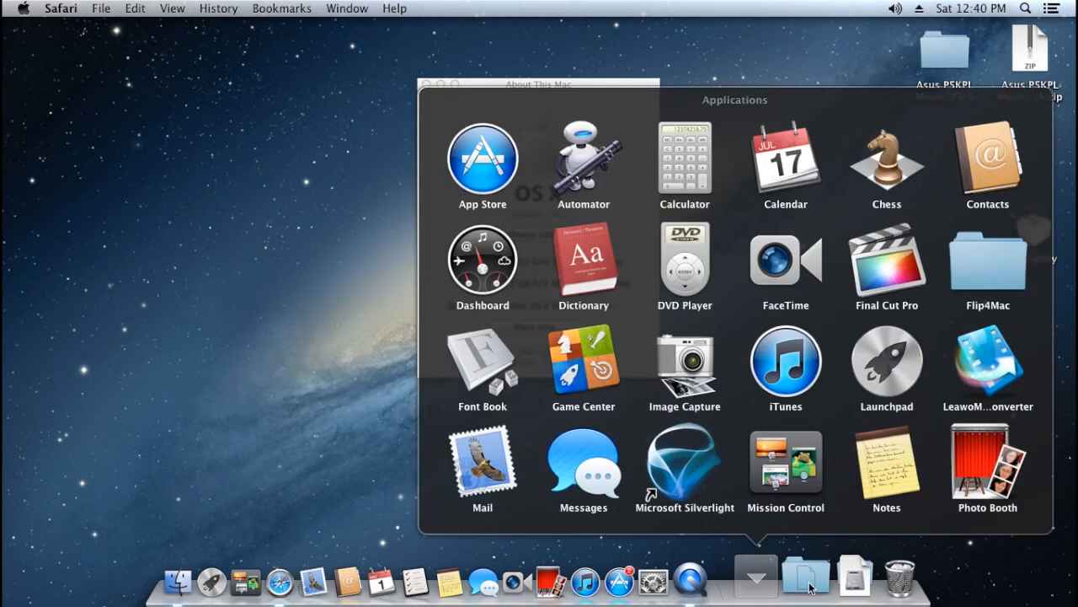
{"action": "left_click", "coordinate": [767, 587]}
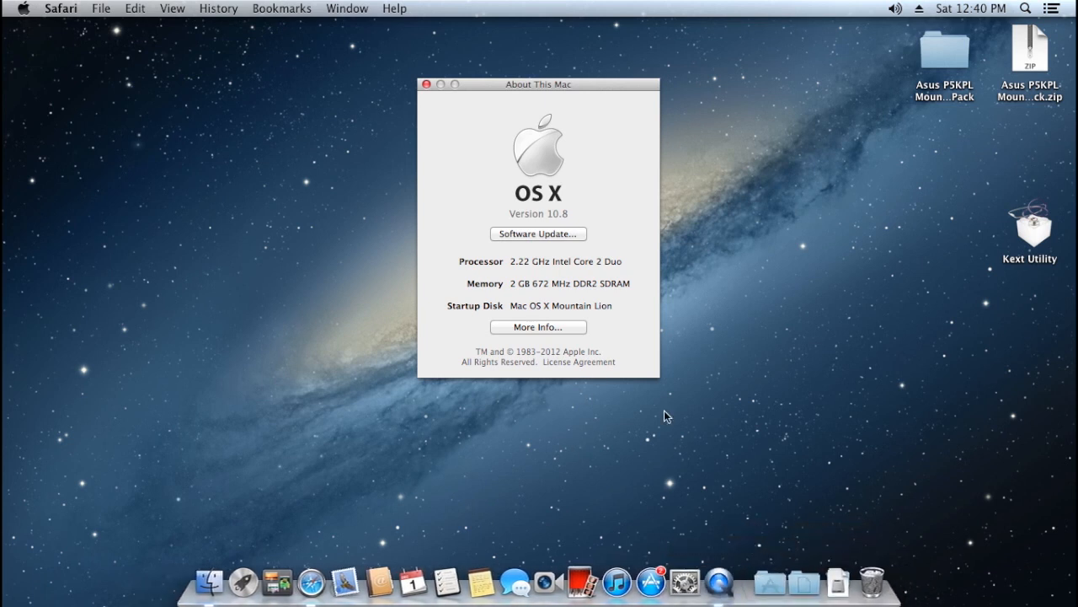
Step: Close About This Mac, open the downloaded OS X 10.8.2 update disk image and launch OSXUpdCombo10.8.2.pkg
{"action": "left_click", "coordinate": [427, 85]}
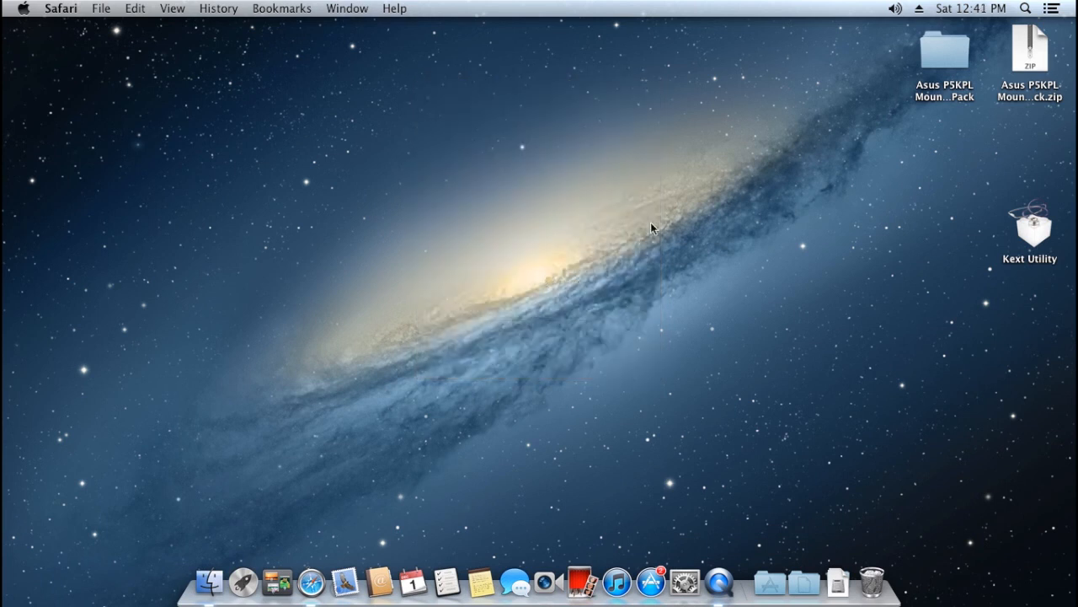
{"action": "left_click", "coordinate": [837, 576]}
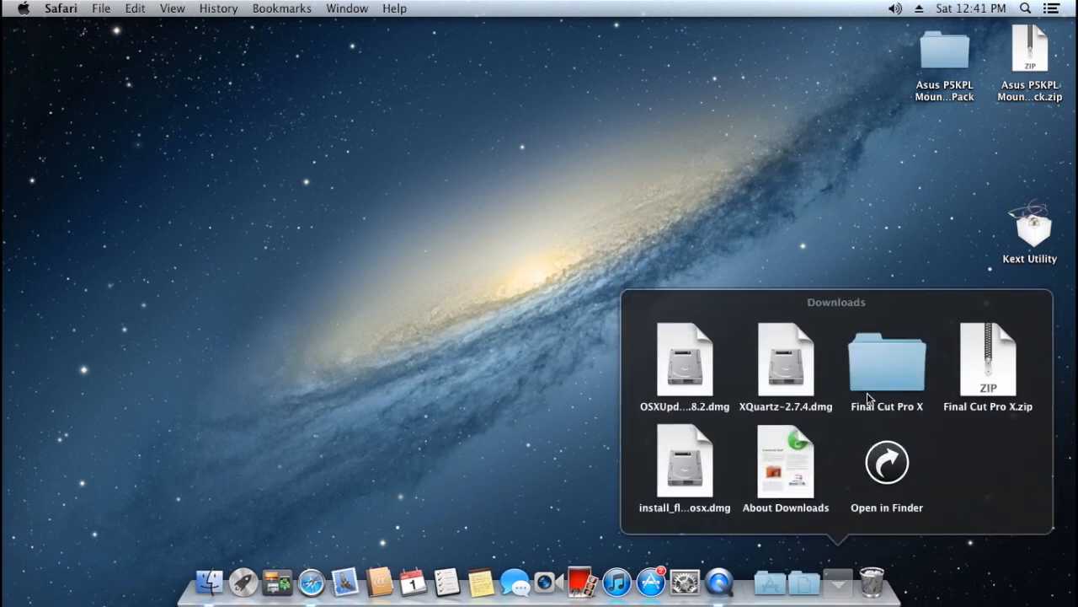
{"action": "left_click", "coordinate": [688, 375]}
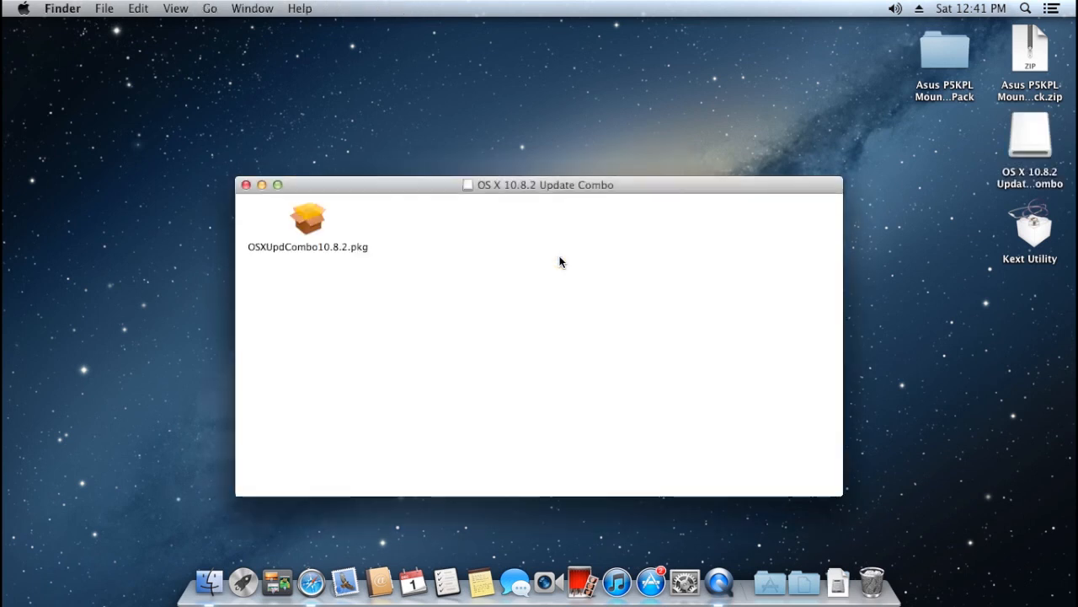
{"action": "left_click", "coordinate": [303, 221]}
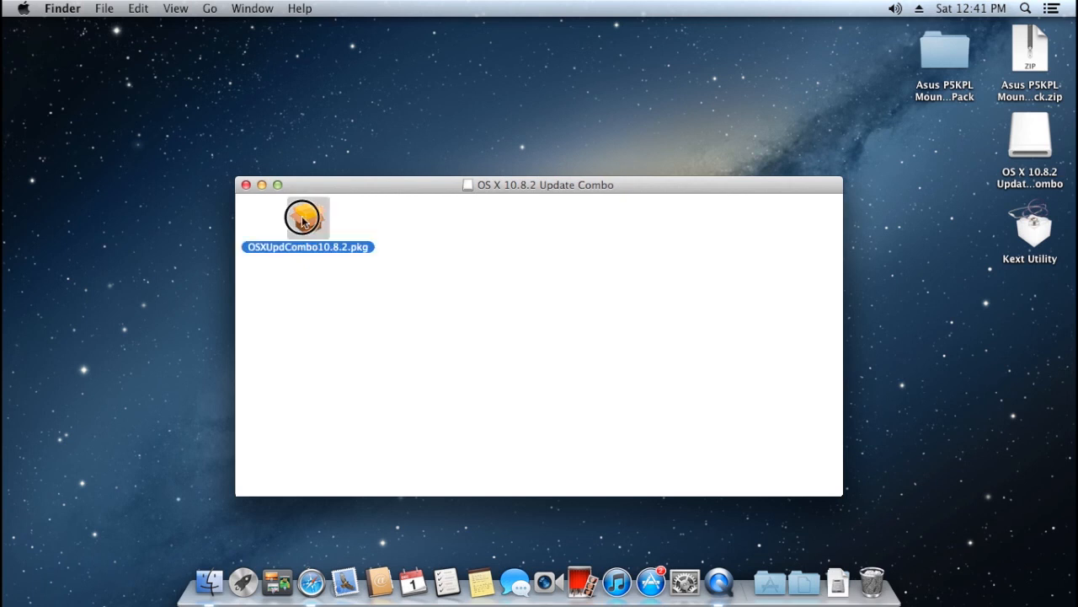
{"action": "double_click", "coordinate": [303, 220]}
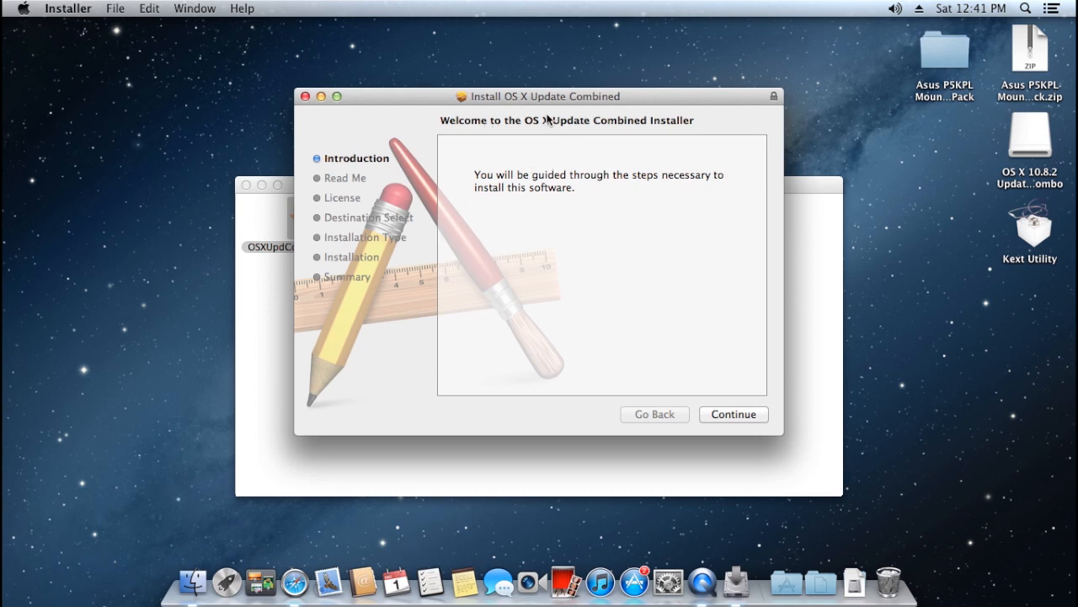
Step: Continue past the installer's introduction and review the Read Me notes for the 10.8.2 update
{"action": "left_click", "coordinate": [747, 416]}
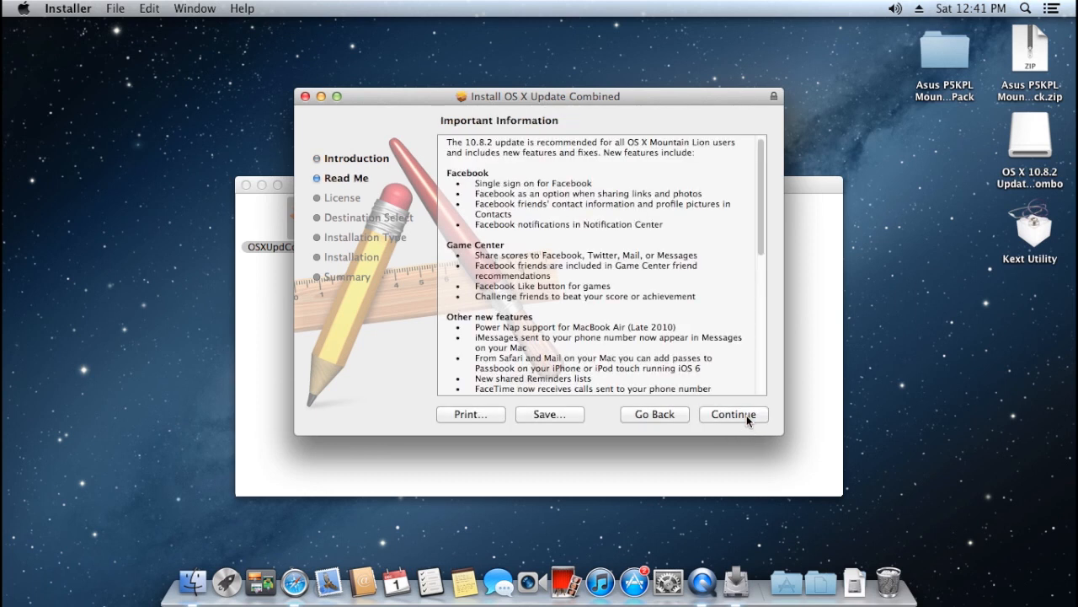
{"action": "mouse_move", "coordinate": [757, 183]}
{"action": "left_mouse_down"}
{"action": "mouse_move", "coordinate": [761, 380]}
{"action": "mouse_move", "coordinate": [756, 164]}
{"action": "mouse_move", "coordinate": [735, 331]}
{"action": "mouse_move", "coordinate": [743, 171]}
{"action": "left_mouse_up"}
{"action": "scroll", "coordinate": [742, 171], "scroll_direction": "up", "scroll_amount": 2}
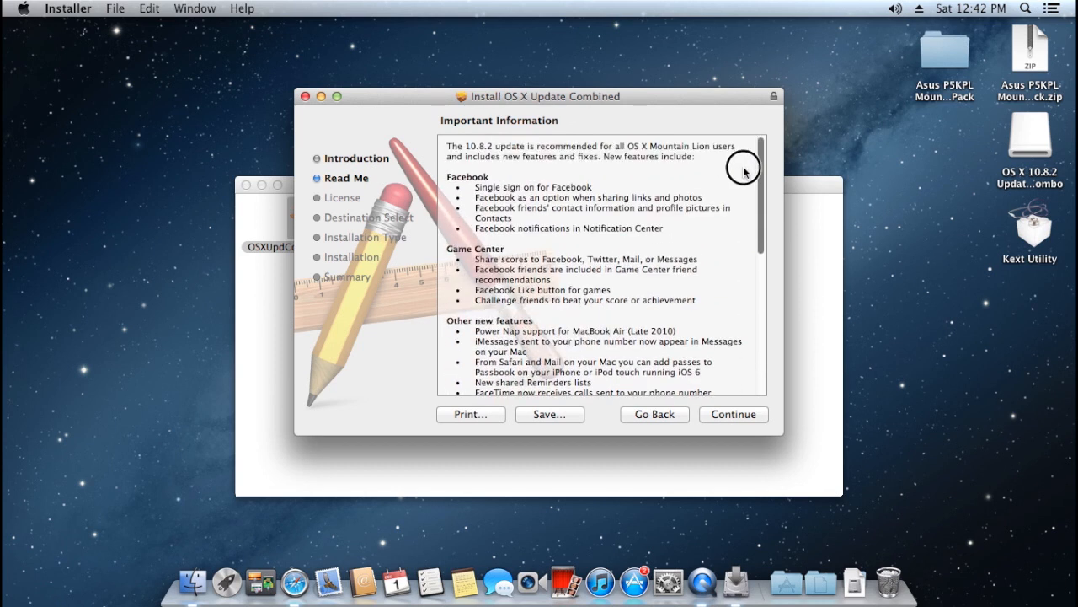
{"action": "scroll", "coordinate": [747, 241], "scroll_direction": "down", "scroll_amount": 10}
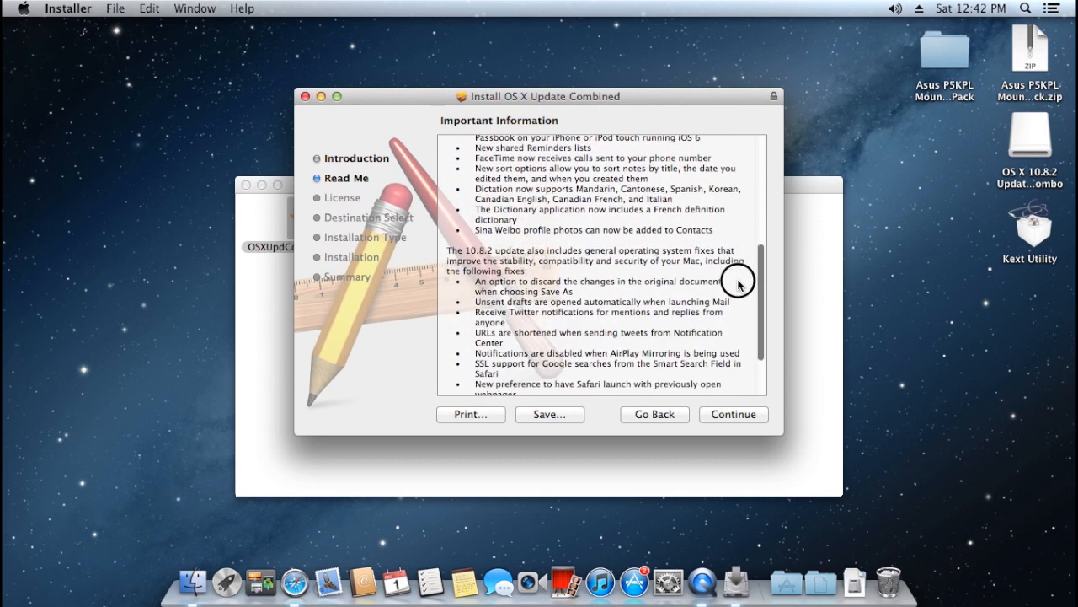
{"action": "scroll", "coordinate": [739, 303], "scroll_direction": "down", "scroll_amount": 3}
{"action": "scroll", "coordinate": [744, 311], "scroll_direction": "up", "scroll_amount": 10}
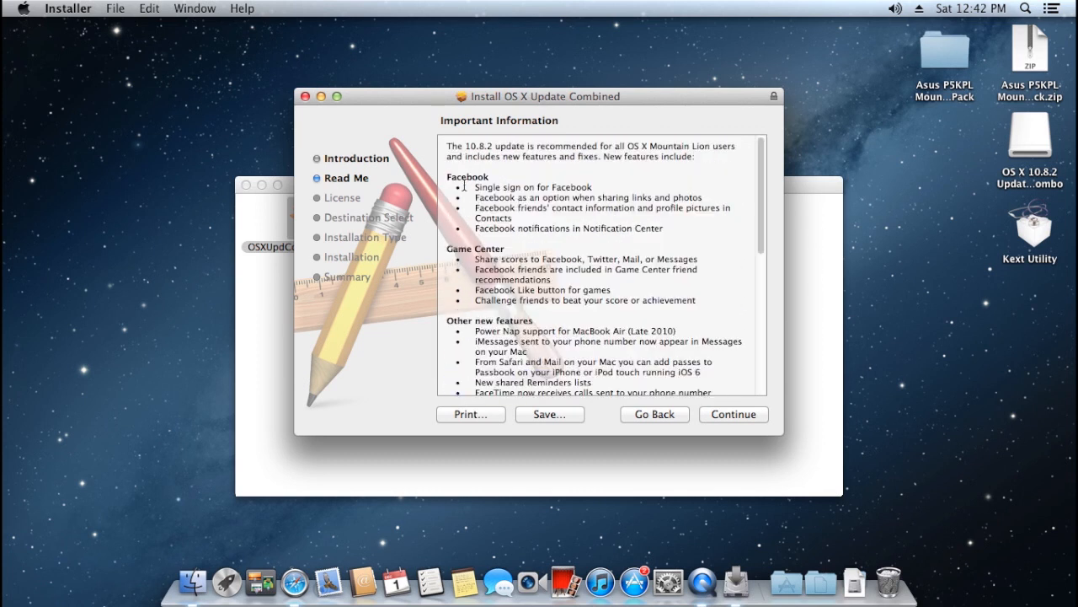
Step: Proceed to the English software license agreement and agree to its terms
{"action": "left_click", "coordinate": [715, 415]}
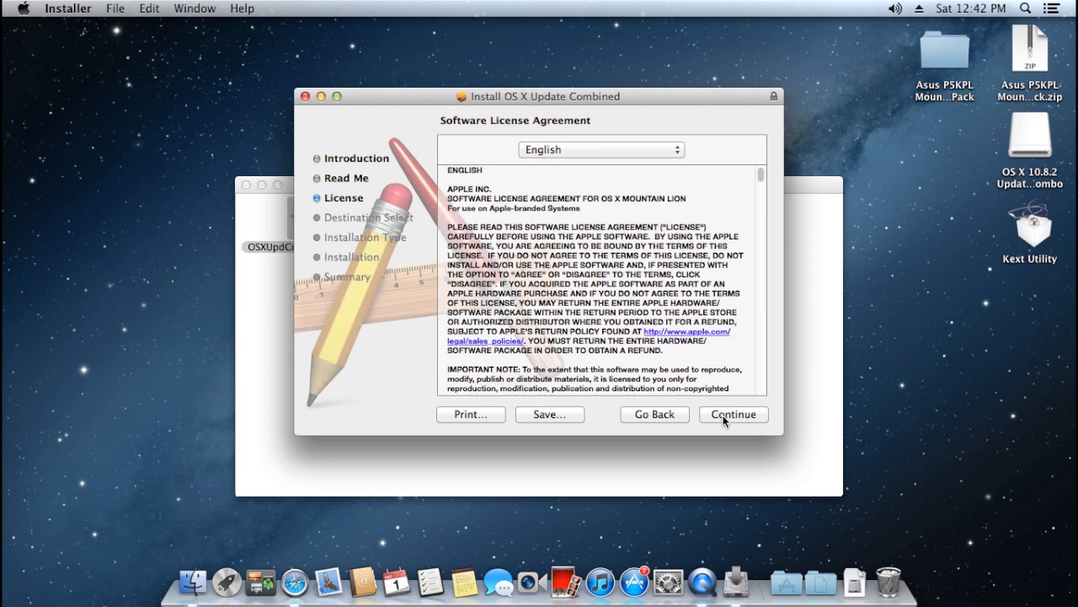
{"action": "left_click", "coordinate": [723, 416]}
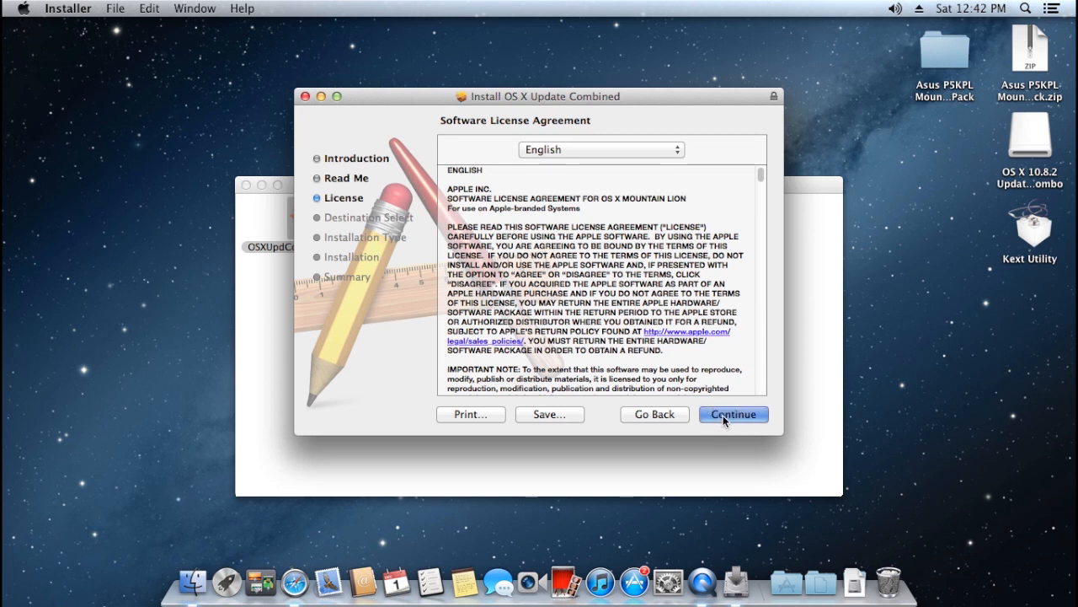
{"action": "left_click", "coordinate": [657, 225]}
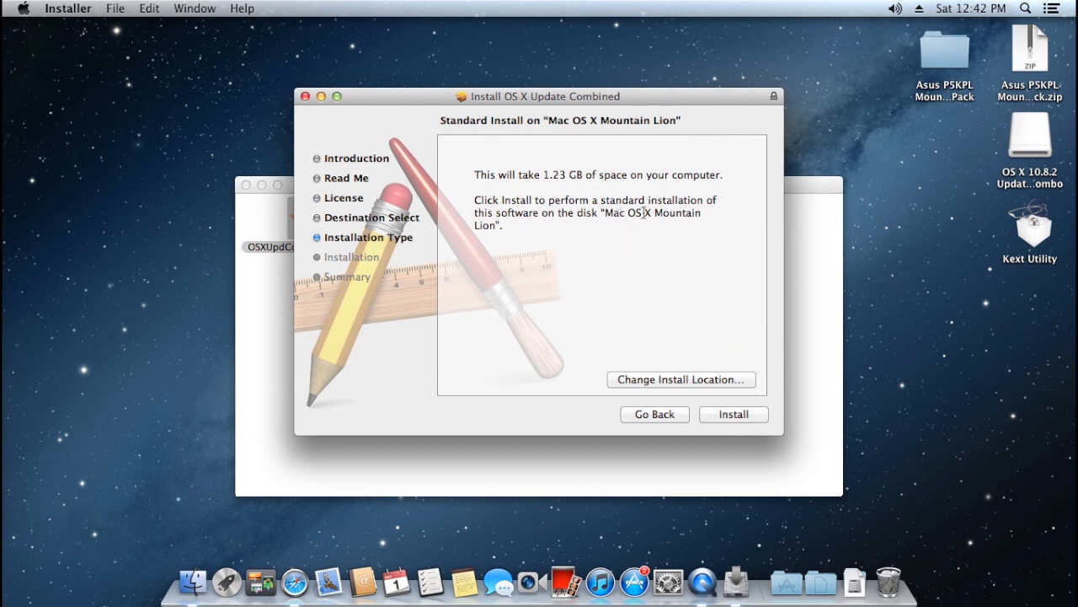
Step: Start the standard install on Mac OS X Mountain Lion, authorize it with the account password and accept the required restart
{"action": "left_click", "coordinate": [722, 416]}
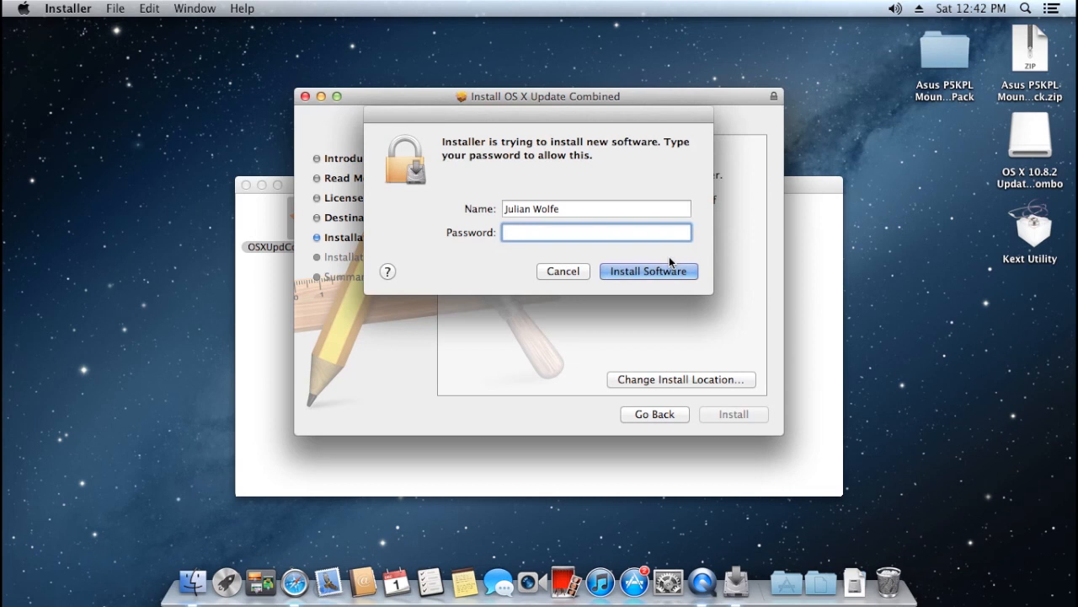
{"action": "type", "text": "••••••••••••"}
{"action": "left_click", "coordinate": [637, 272]}
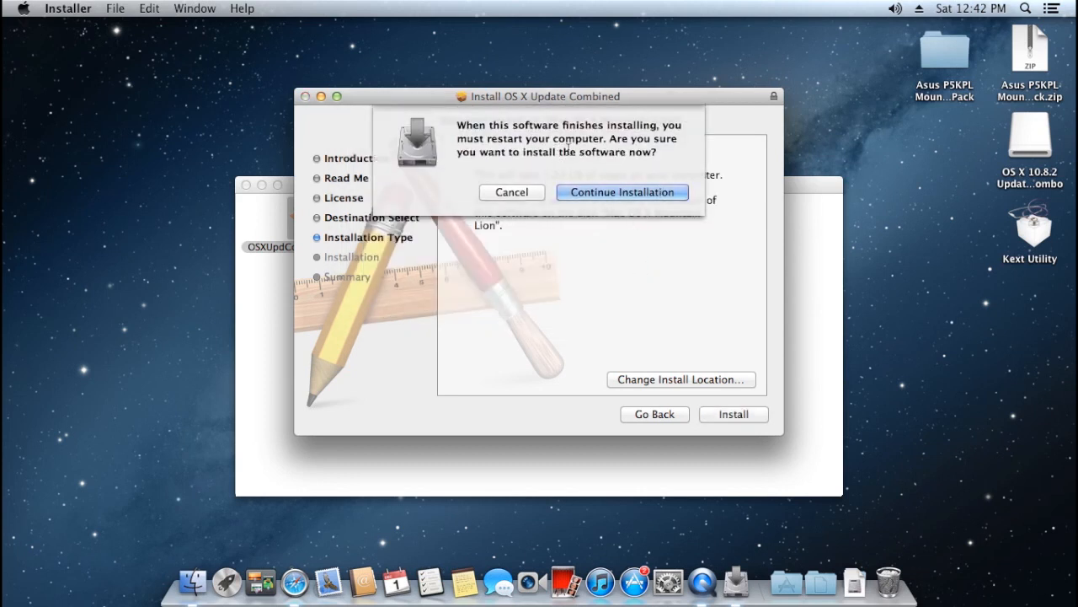
{"action": "left_click", "coordinate": [624, 191]}
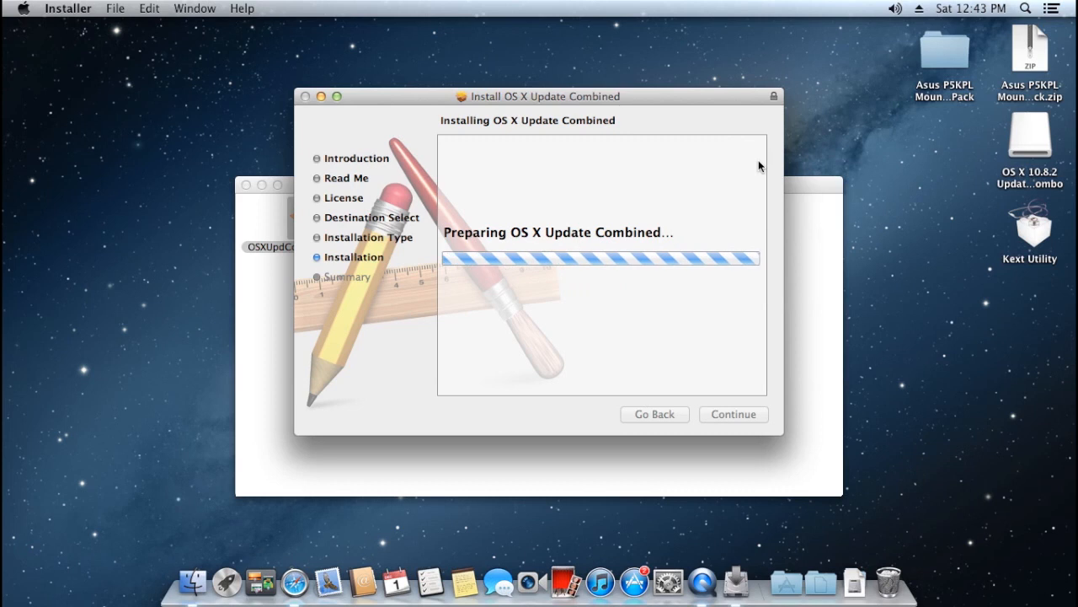
Step: Open the Asus P5KPL Mountain Lion Pack folder from the desktop and move its window clear of the sidebar steps
{"action": "left_click", "coordinate": [948, 64]}
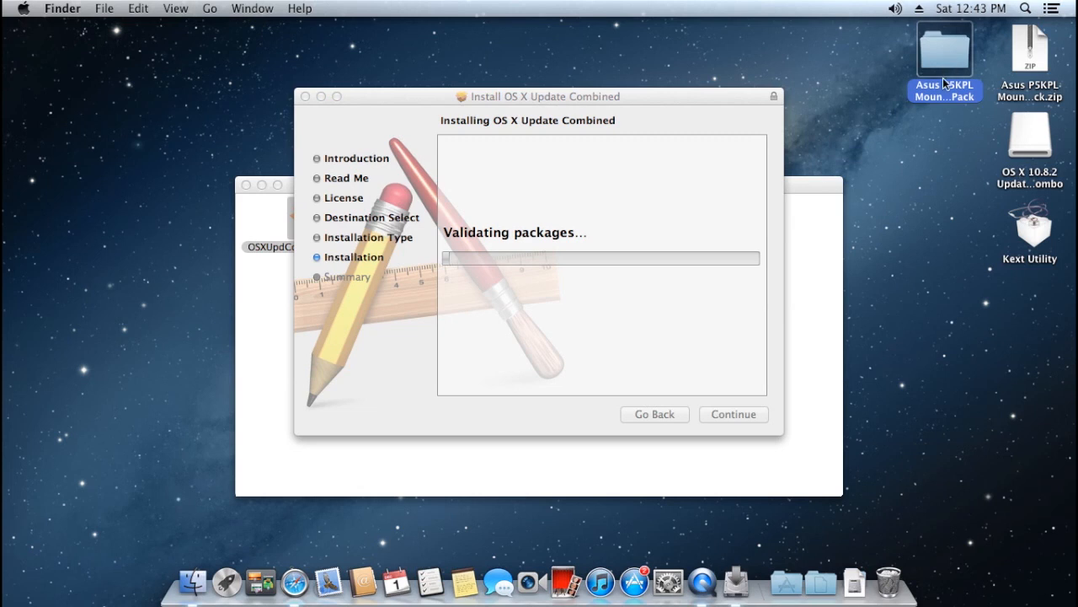
{"action": "left_click", "coordinate": [608, 101]}
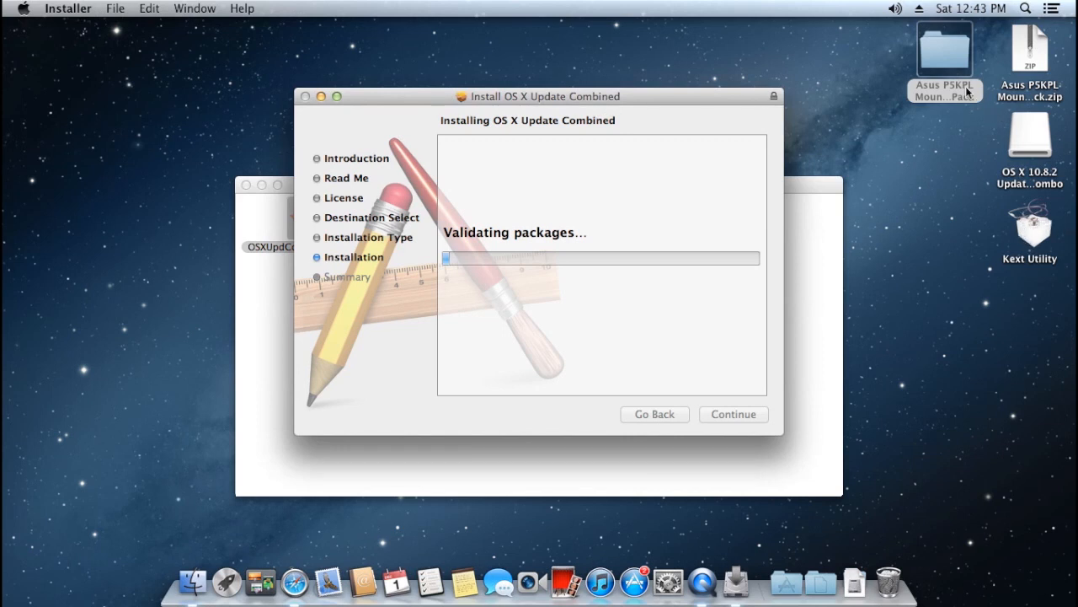
{"action": "left_click", "coordinate": [948, 63]}
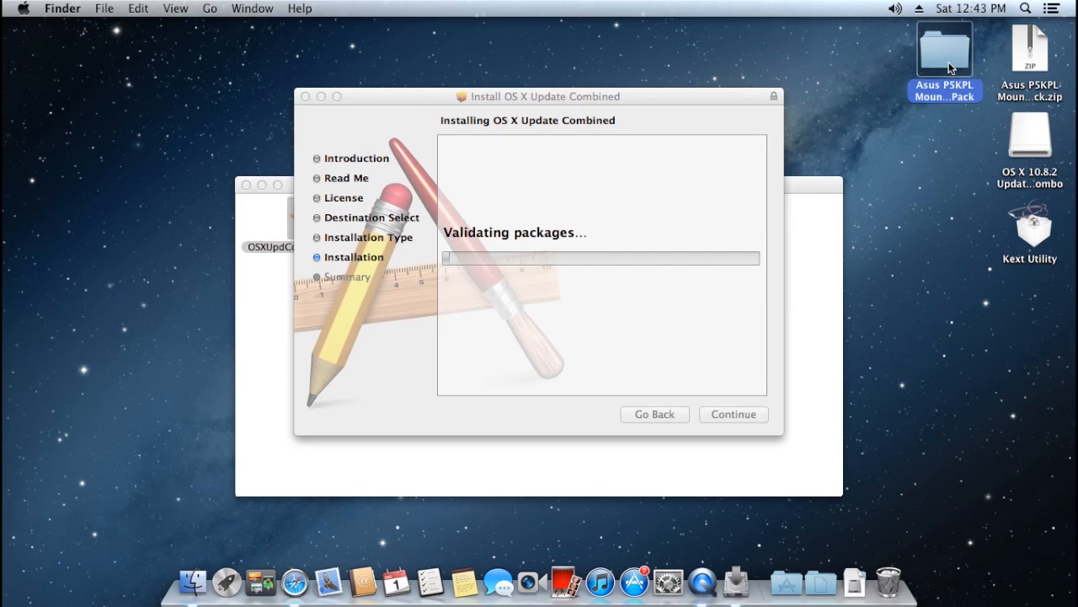
{"action": "double_click", "coordinate": [948, 61]}
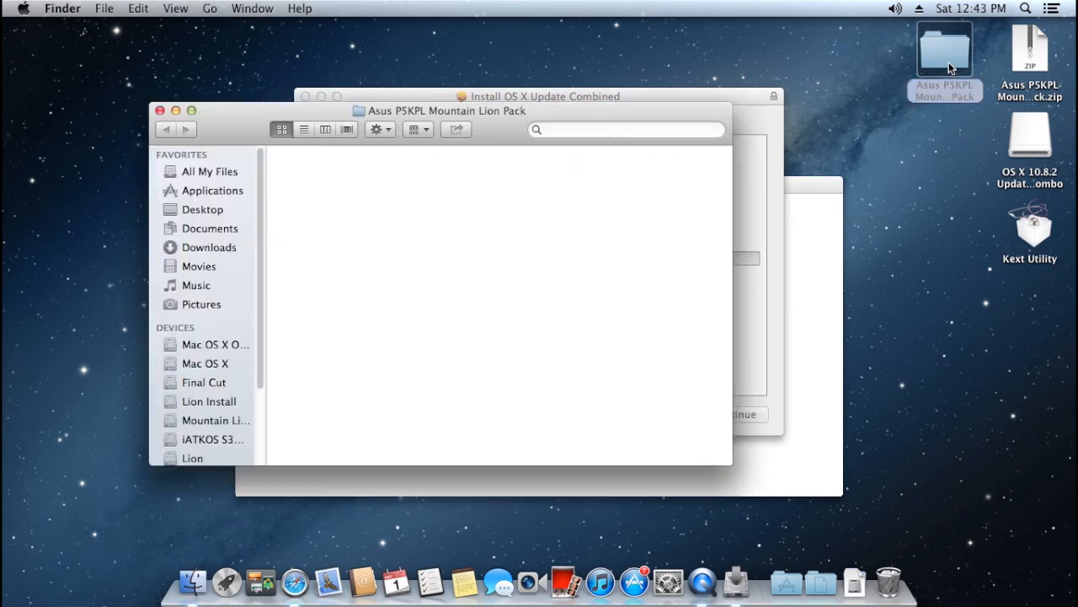
{"action": "left_click_drag", "start_coordinate": [513, 110], "coordinate": [660, 156]}
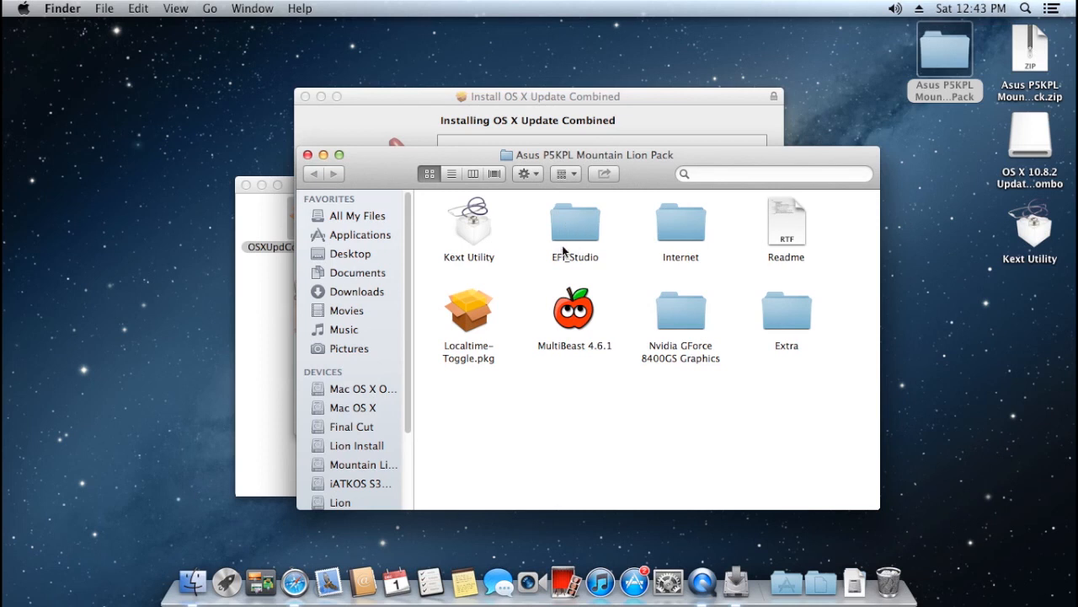
Step: View the contents of the Nvidia GForce 8400GS Graphics folder, uncover the installer behind it and return to the pack folder
{"action": "double_click", "coordinate": [674, 315]}
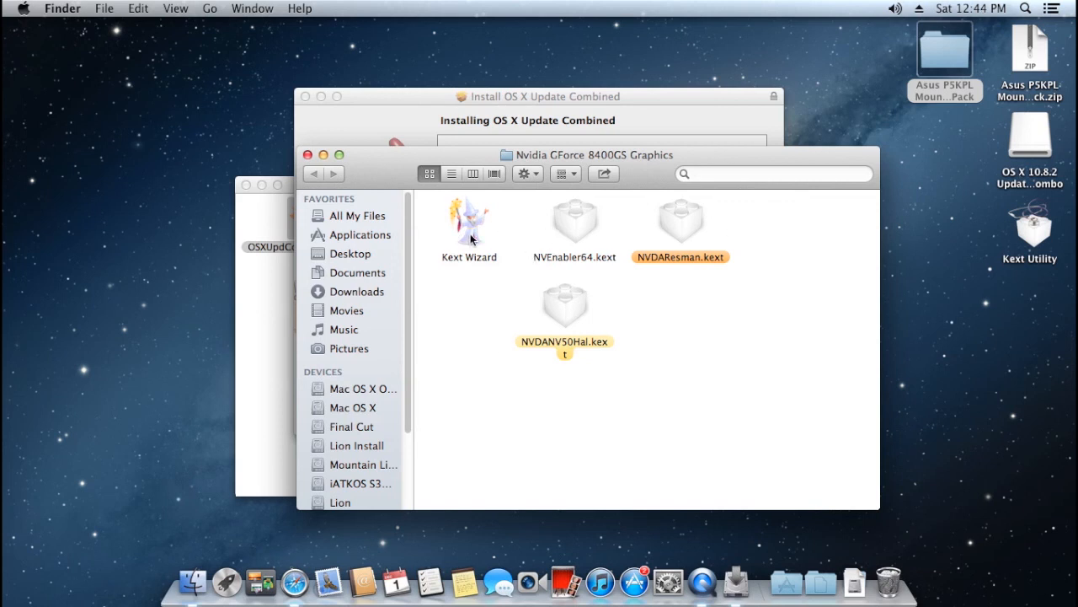
{"action": "left_click_drag", "start_coordinate": [368, 163], "coordinate": [572, 169]}
{"action": "left_click", "coordinate": [517, 176]}
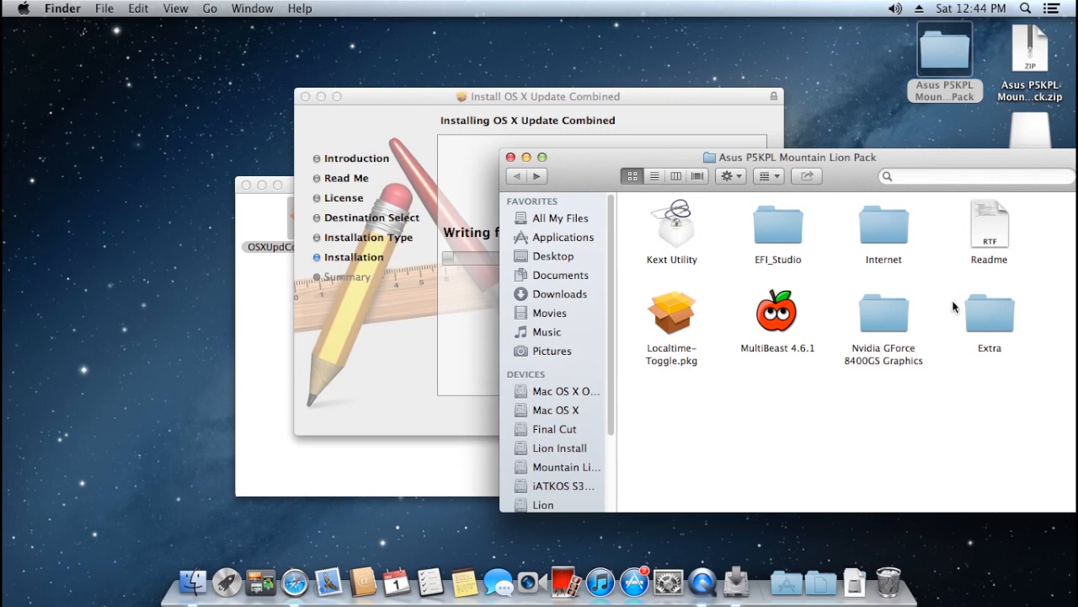
Step: View the contents of the Extra folder and return to the pack folder
{"action": "double_click", "coordinate": [995, 312]}
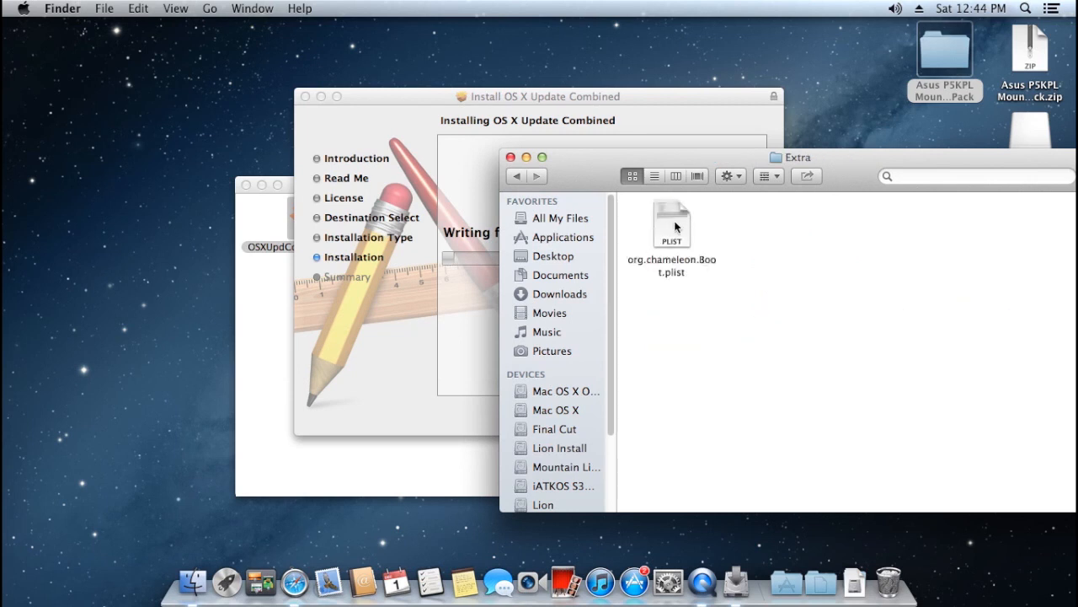
{"action": "left_click", "coordinate": [520, 176]}
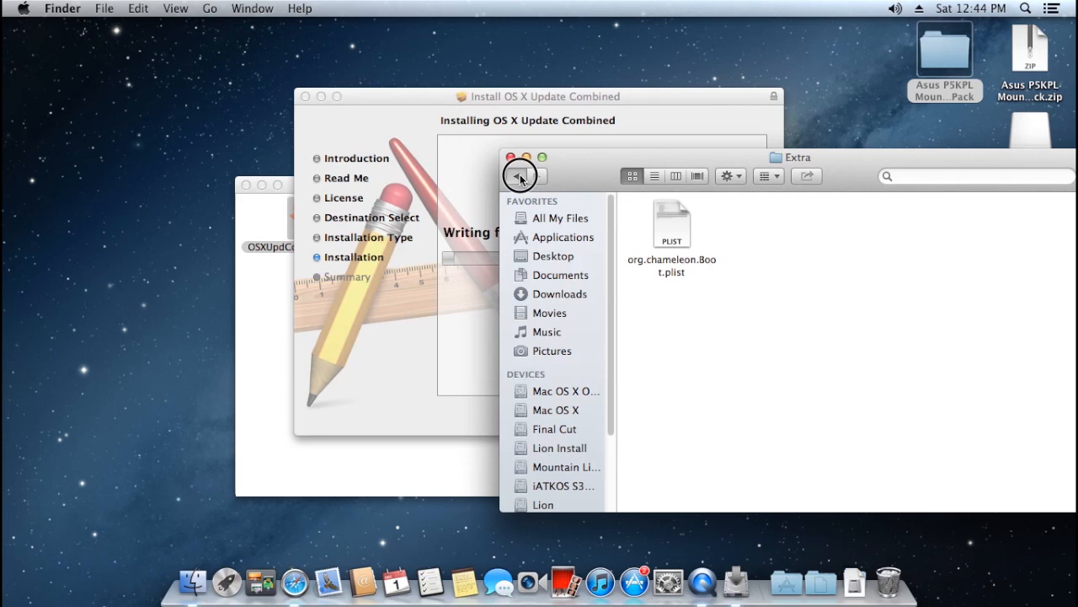
{"action": "left_click", "coordinate": [522, 178]}
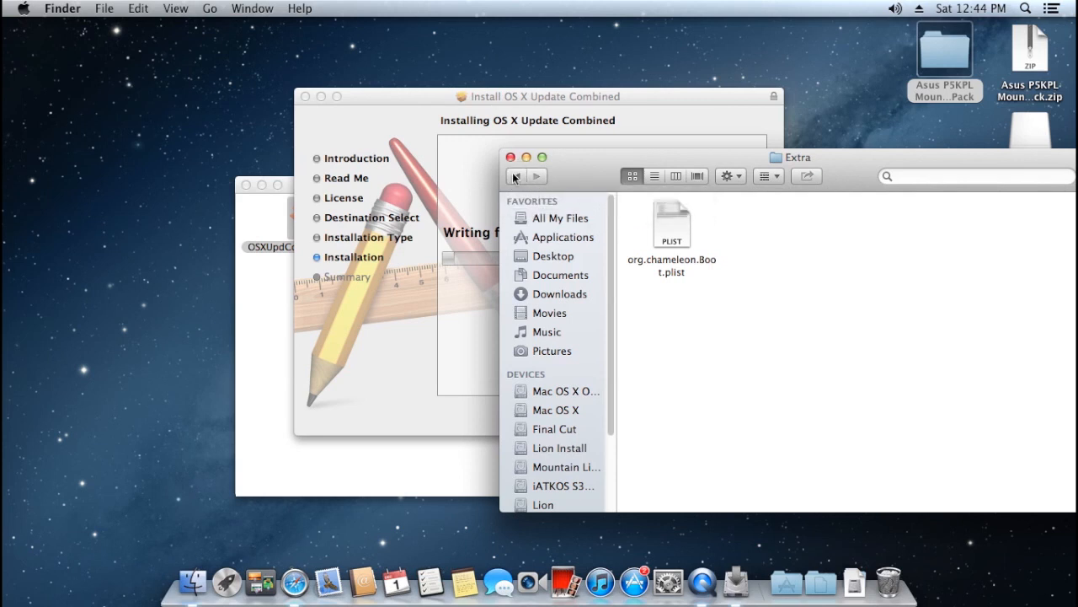
{"action": "left_click", "coordinate": [517, 176]}
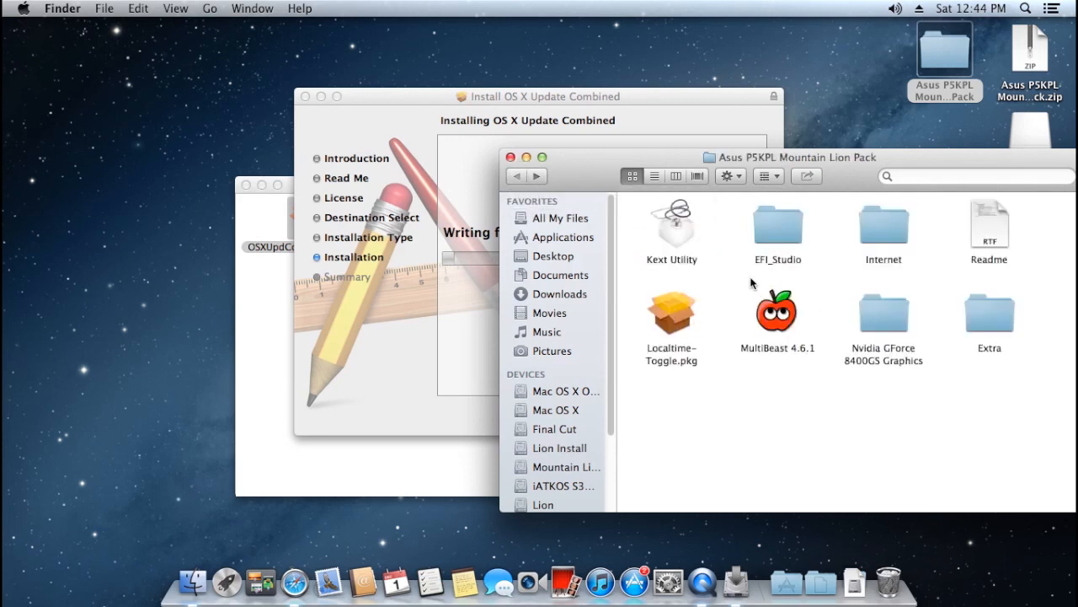
Step: Look inside the EFI_Studio folder and go back to the pack folder
{"action": "left_click", "coordinate": [769, 218]}
{"action": "double_click", "coordinate": [770, 217]}
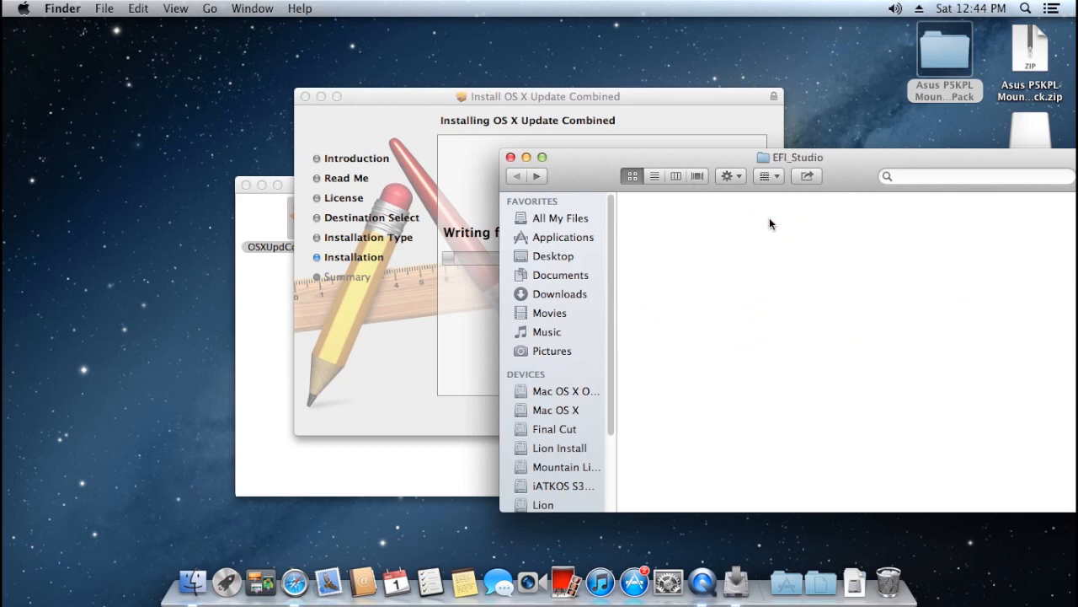
{"action": "left_click", "coordinate": [517, 176]}
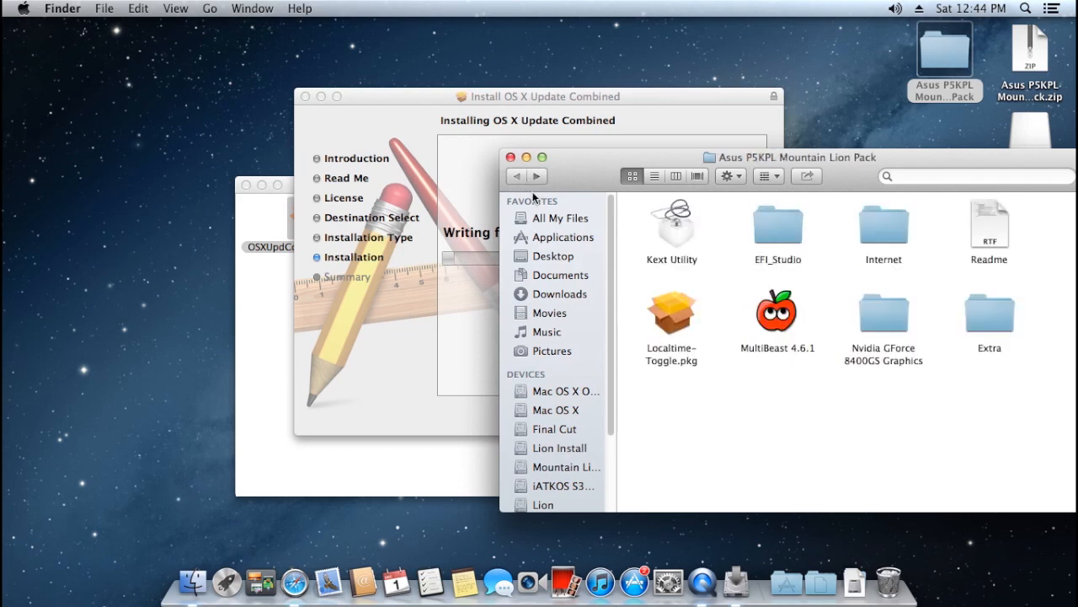
Step: Put away the Asus P5KPL Mountain Lion Pack window and bring the update installer window to the front
{"action": "left_click_drag", "start_coordinate": [588, 167], "coordinate": [476, 174]}
{"action": "left_click", "coordinate": [414, 164]}
{"action": "left_click", "coordinate": [266, 432]}
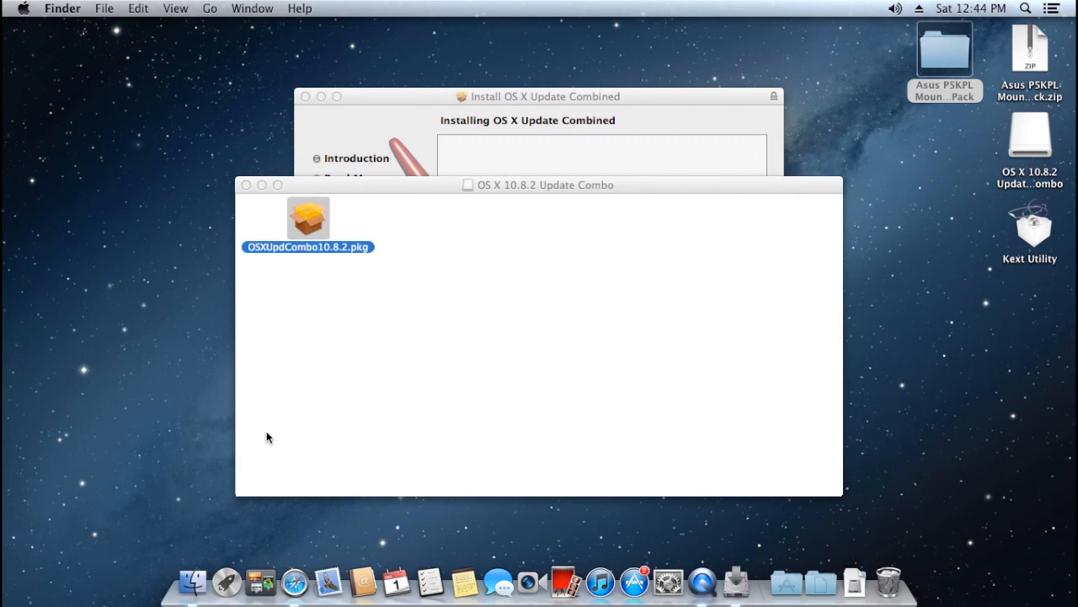
{"action": "left_click", "coordinate": [514, 105]}
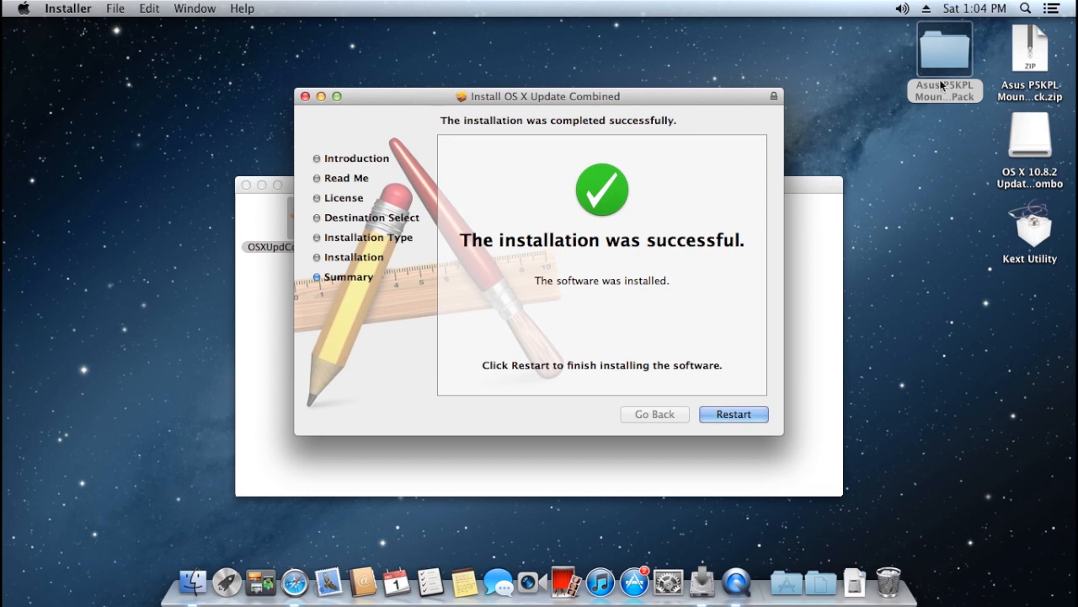
Step: Bring back the Asus P5KPL Mountain Lion Pack window and go into the Nvidia GForce 8400GS Graphics folder
{"action": "left_click", "coordinate": [194, 580]}
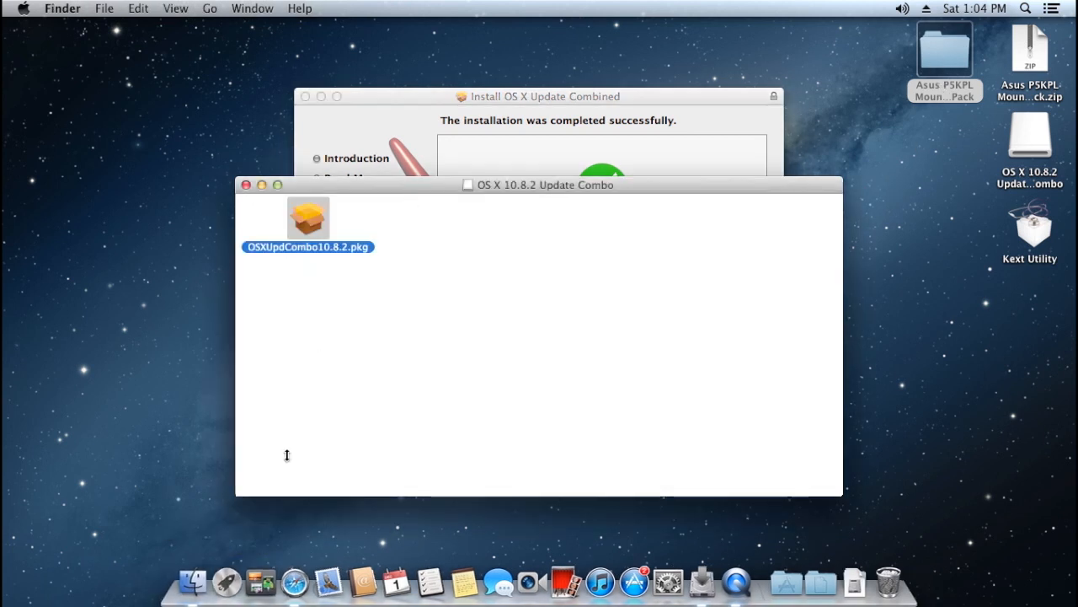
{"action": "right_click", "coordinate": [193, 581]}
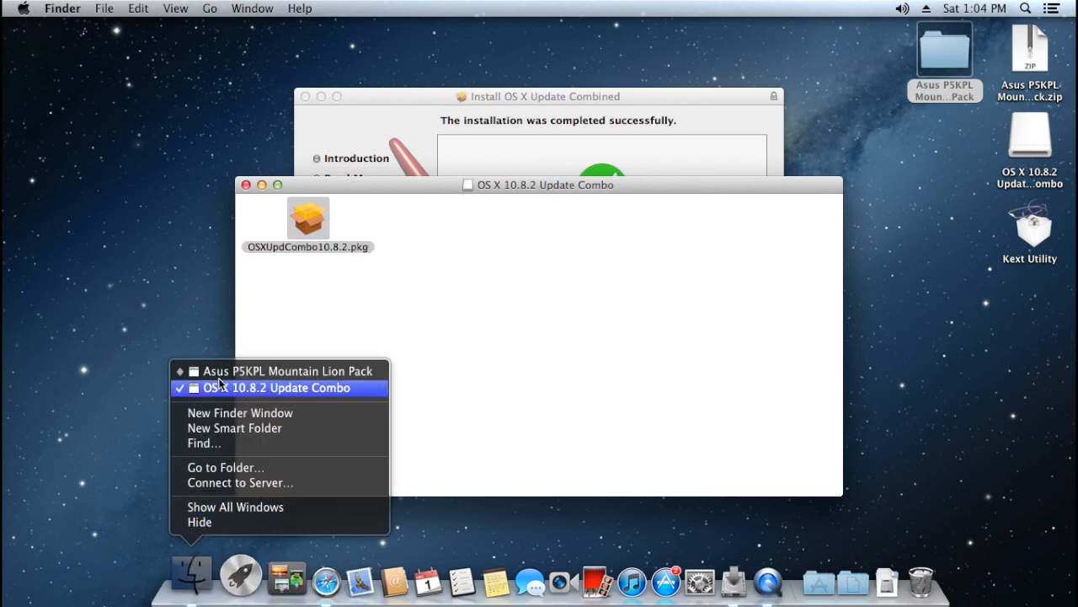
{"action": "left_click", "coordinate": [226, 371]}
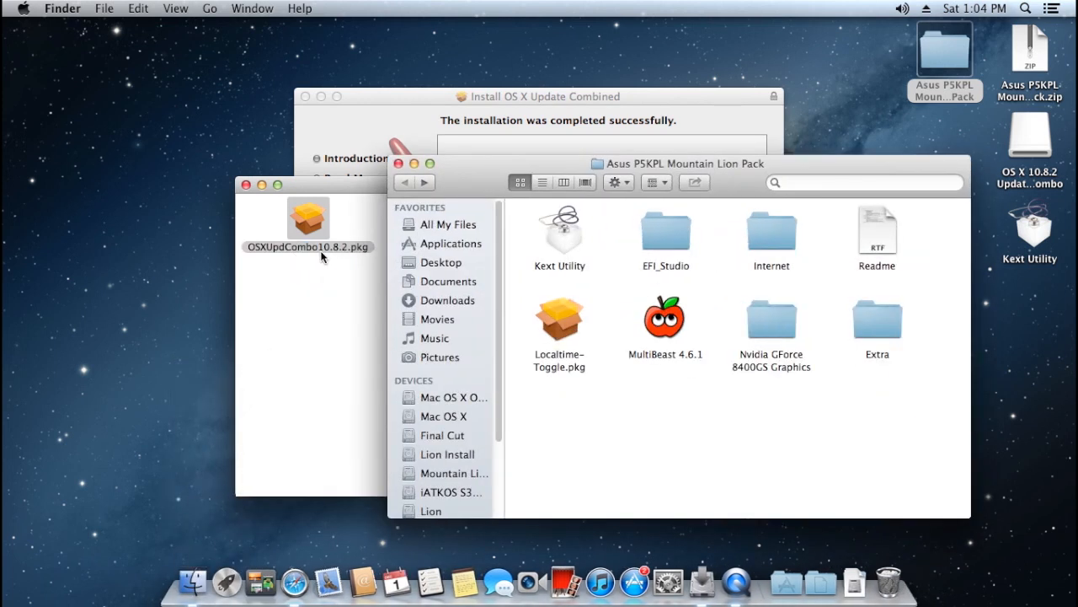
{"action": "left_click", "coordinate": [535, 168]}
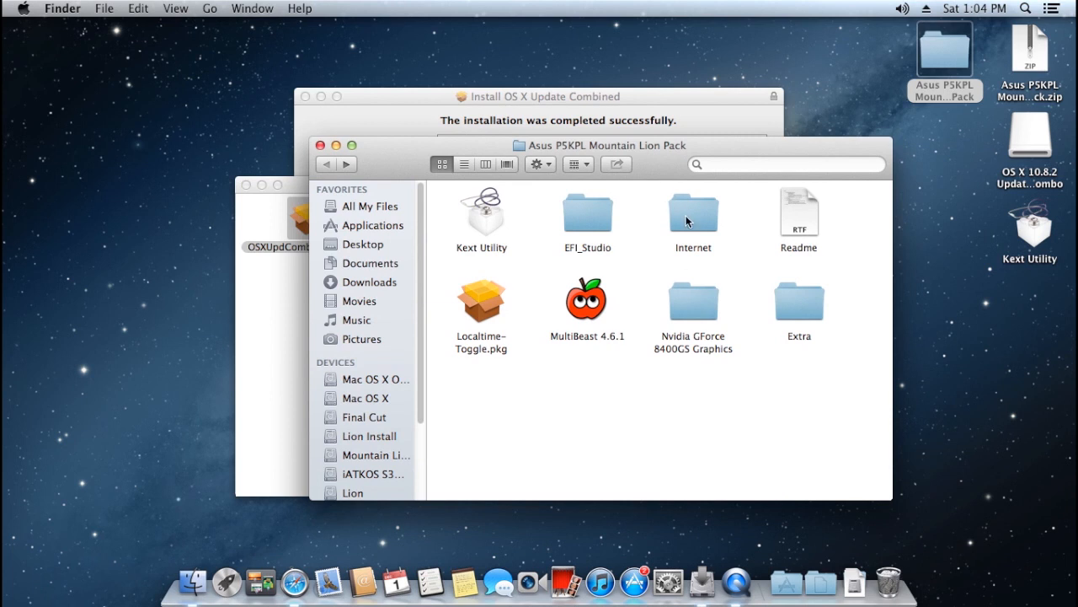
{"action": "double_click", "coordinate": [684, 312]}
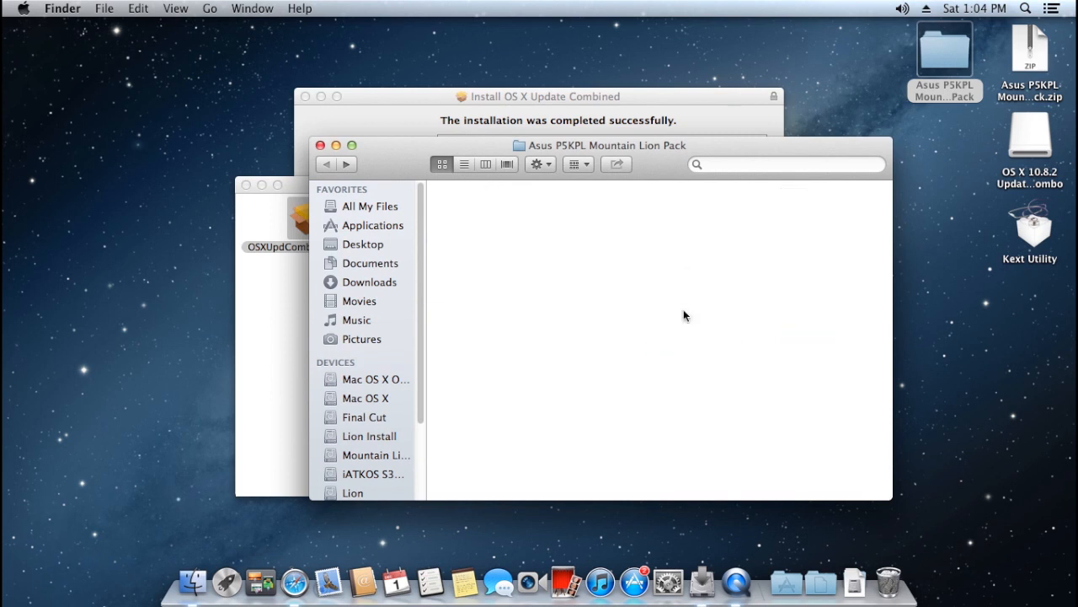
Step: Launch Kext Wizard and add NVEnabler64.kext, NVDAResman.kext and NVDANV50Hal.kext to its list of kexts to install
{"action": "double_click", "coordinate": [484, 223]}
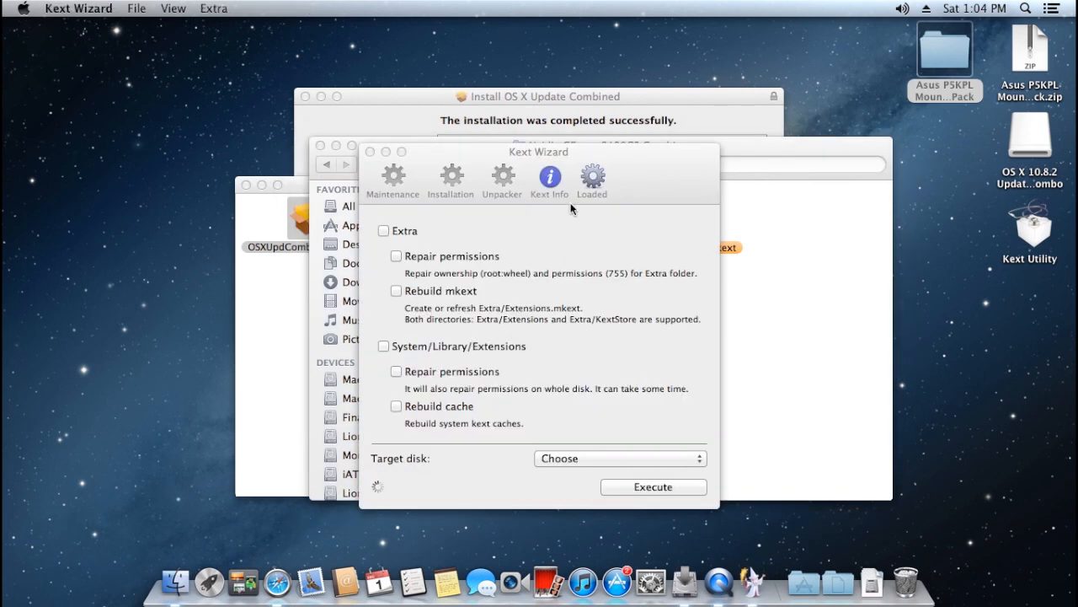
{"action": "left_click_drag", "start_coordinate": [564, 154], "coordinate": [318, 135]}
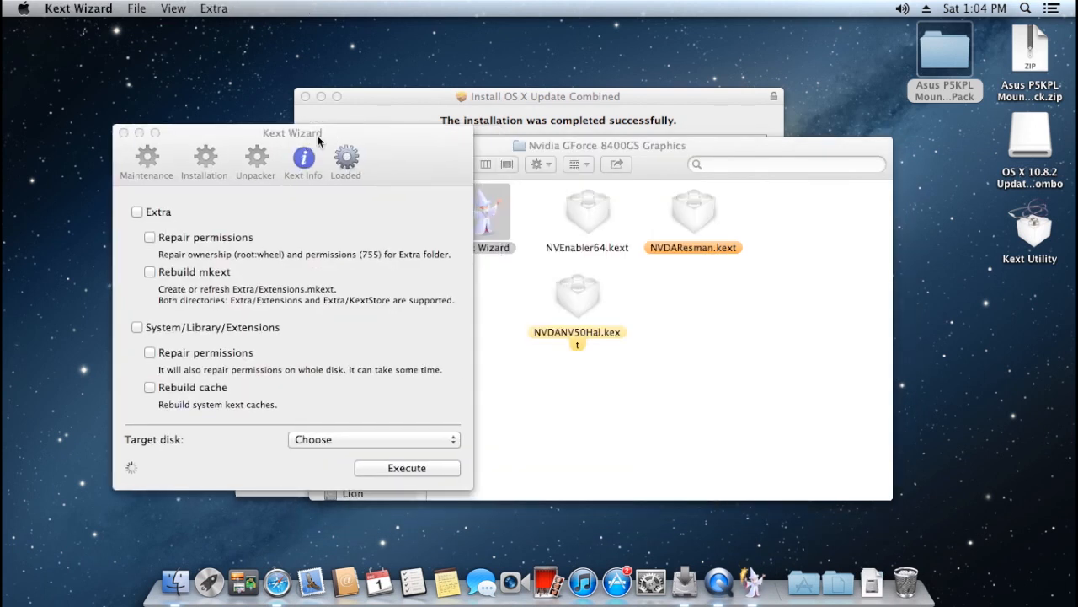
{"action": "left_click", "coordinate": [209, 164]}
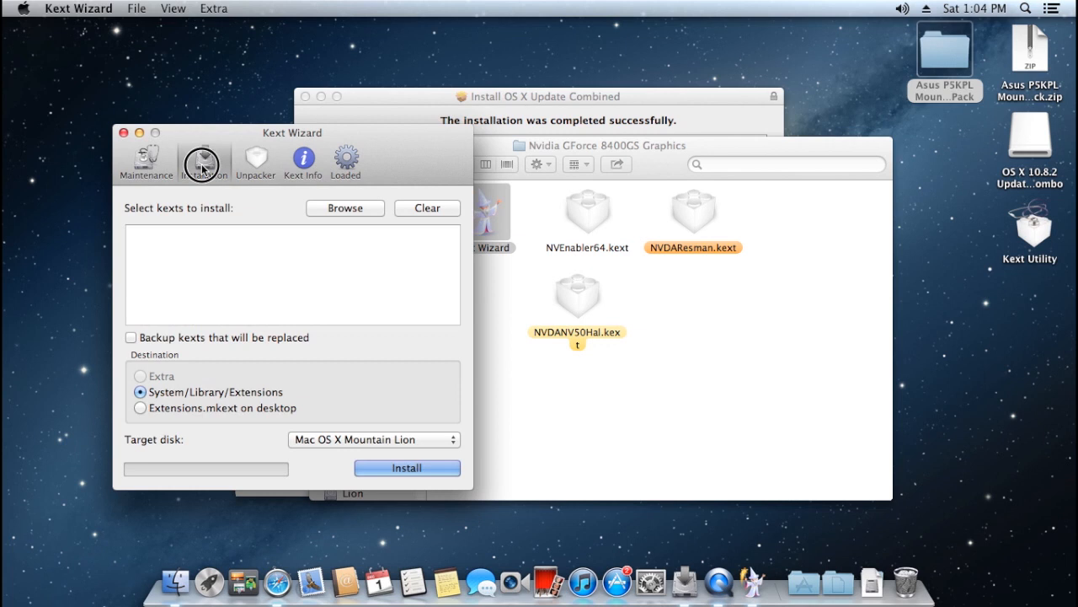
{"action": "left_click", "coordinate": [569, 331]}
{"action": "left_click_drag", "start_coordinate": [792, 393], "coordinate": [221, 275]}
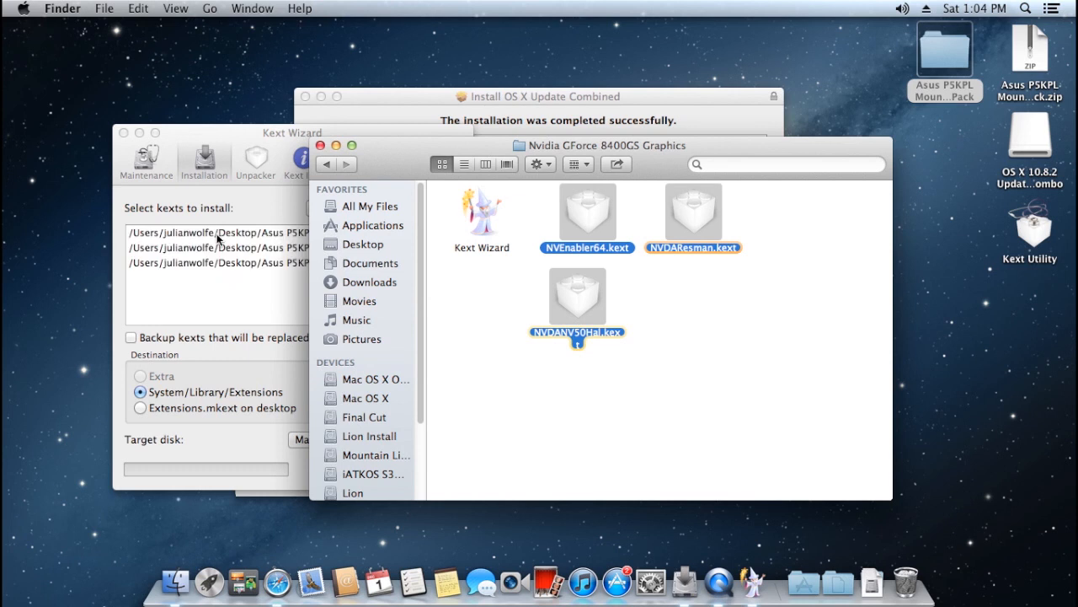
Step: Install the three listed kexts to System/Library/Extensions on the Mac OS X Mountain Lion disk, authorizing with the account password
{"action": "left_click", "coordinate": [253, 154]}
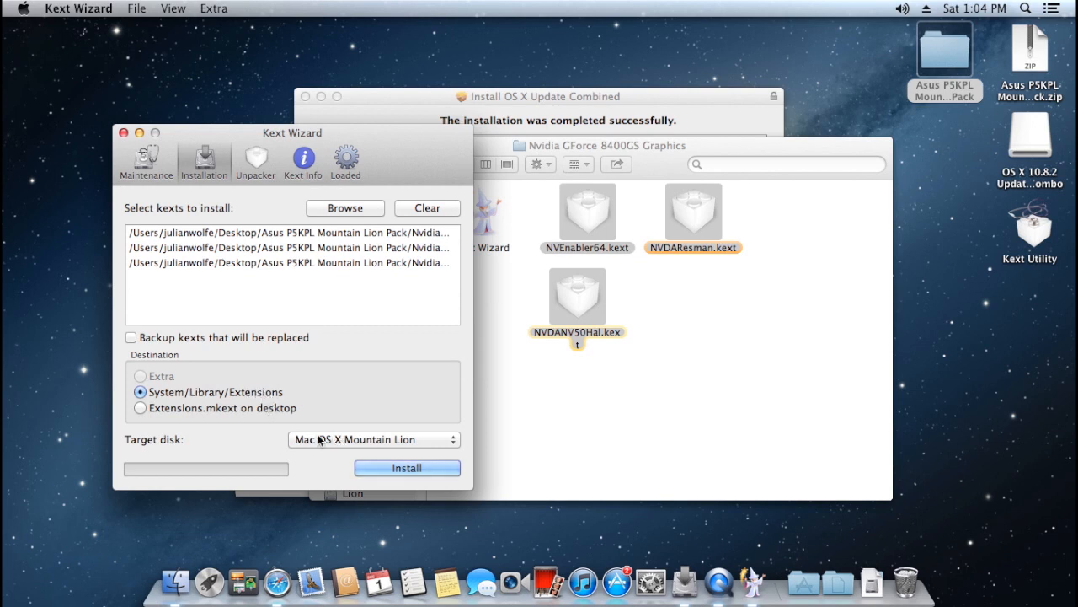
{"action": "left_click", "coordinate": [394, 471]}
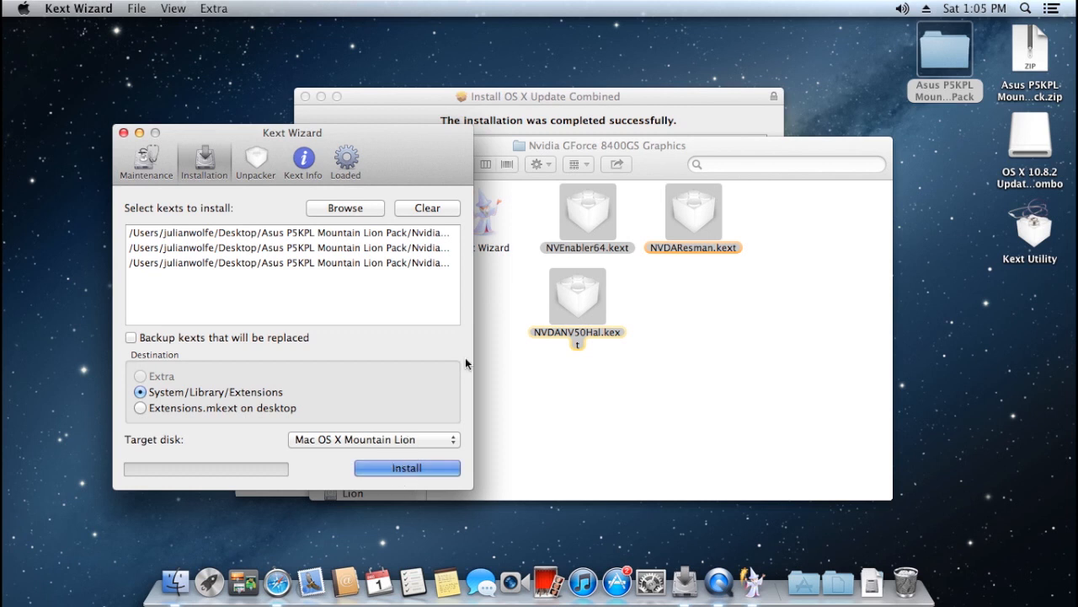
{"action": "type", "text": "••••••••••••"}
{"action": "key", "text": "Return"}
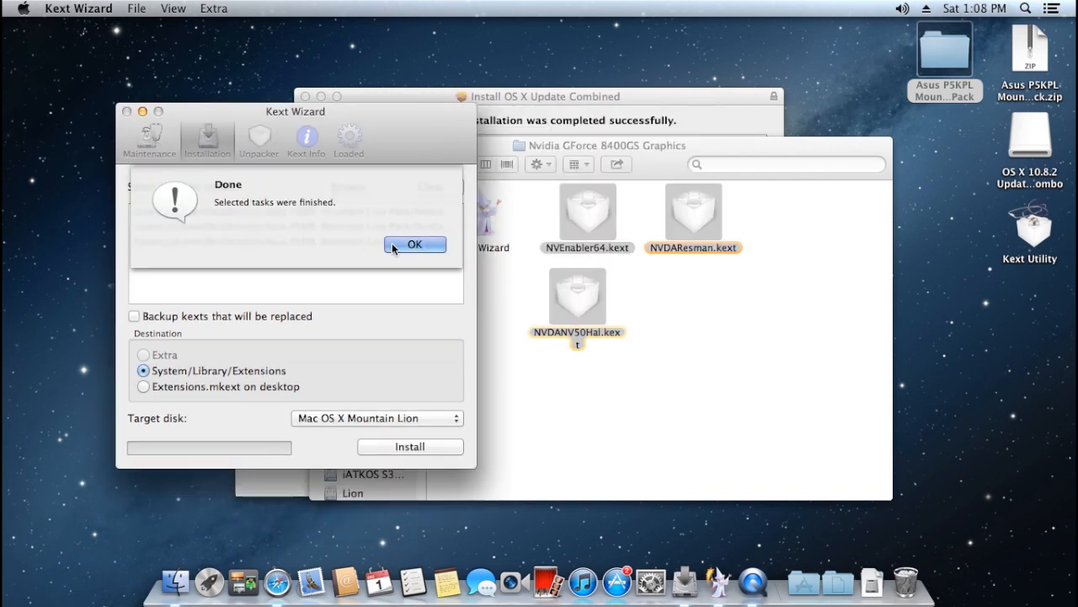
{"action": "left_click", "coordinate": [410, 243]}
Step: Select NVDANV50Hal.kext from the Nvidia graphics folder for kext info and check its dependencies
{"action": "left_click", "coordinate": [306, 139]}
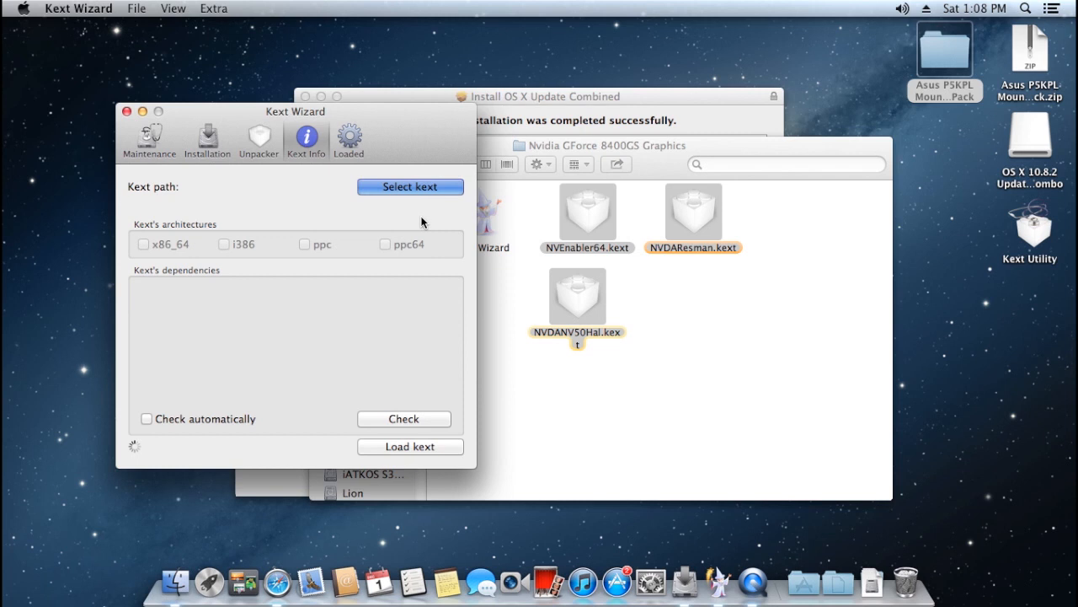
{"action": "left_click", "coordinate": [419, 187]}
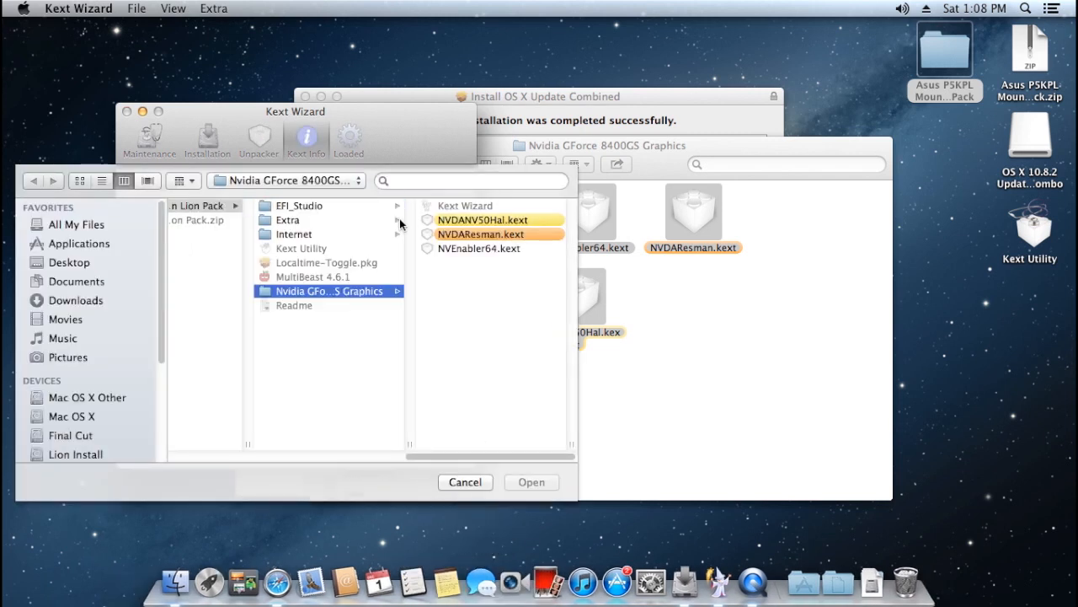
{"action": "left_click", "coordinate": [487, 222]}
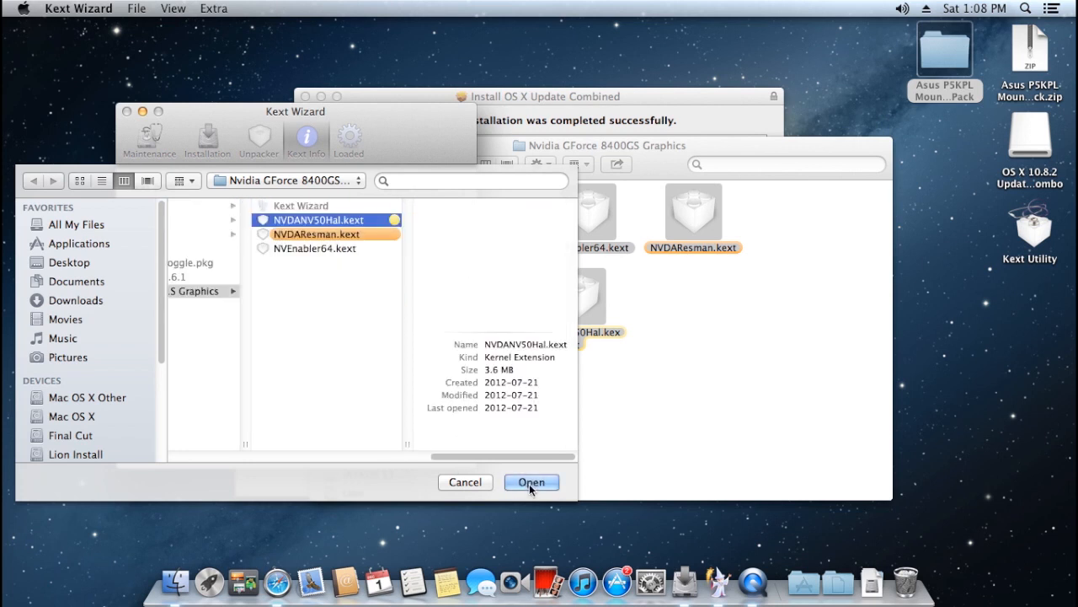
{"action": "left_click", "coordinate": [529, 482]}
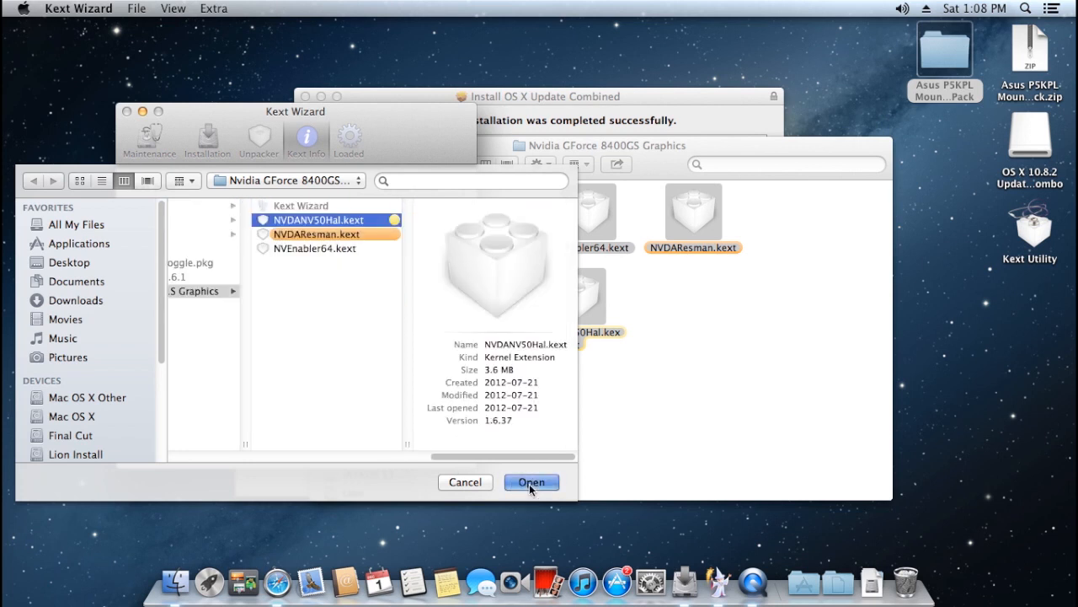
{"action": "left_click", "coordinate": [407, 420]}
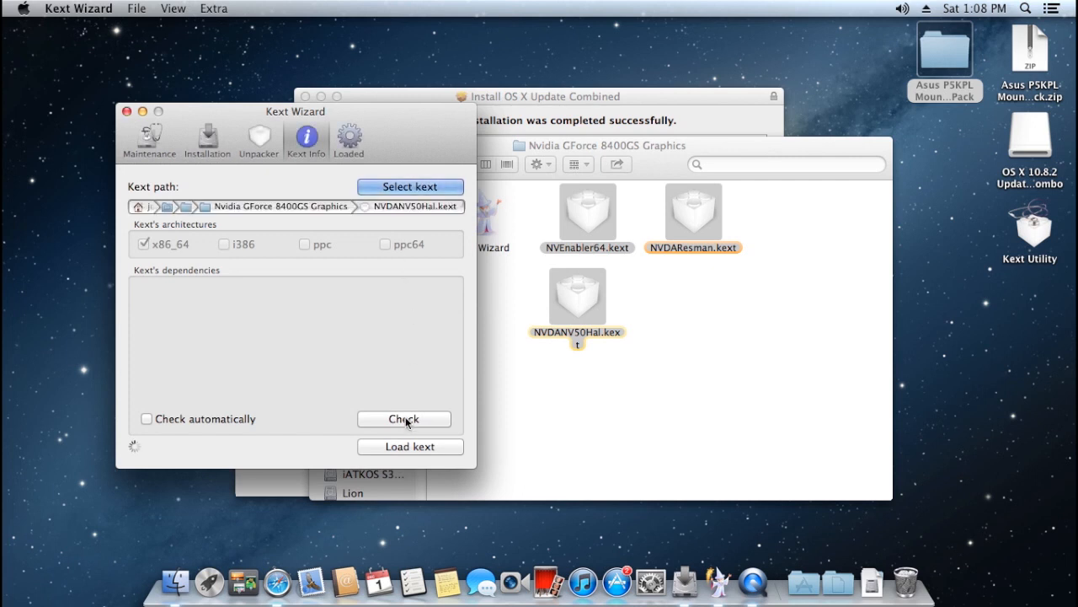
{"action": "left_click", "coordinate": [405, 419]}
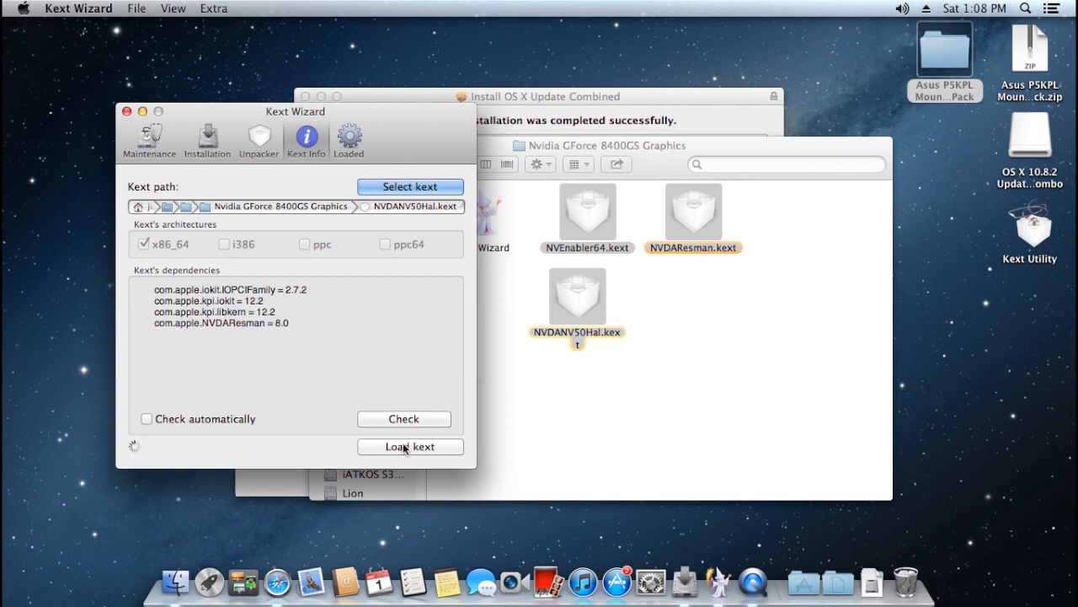
Step: Try to load NVDANV50Hal.kext and dismiss the resulting alerts
{"action": "left_click", "coordinate": [404, 446]}
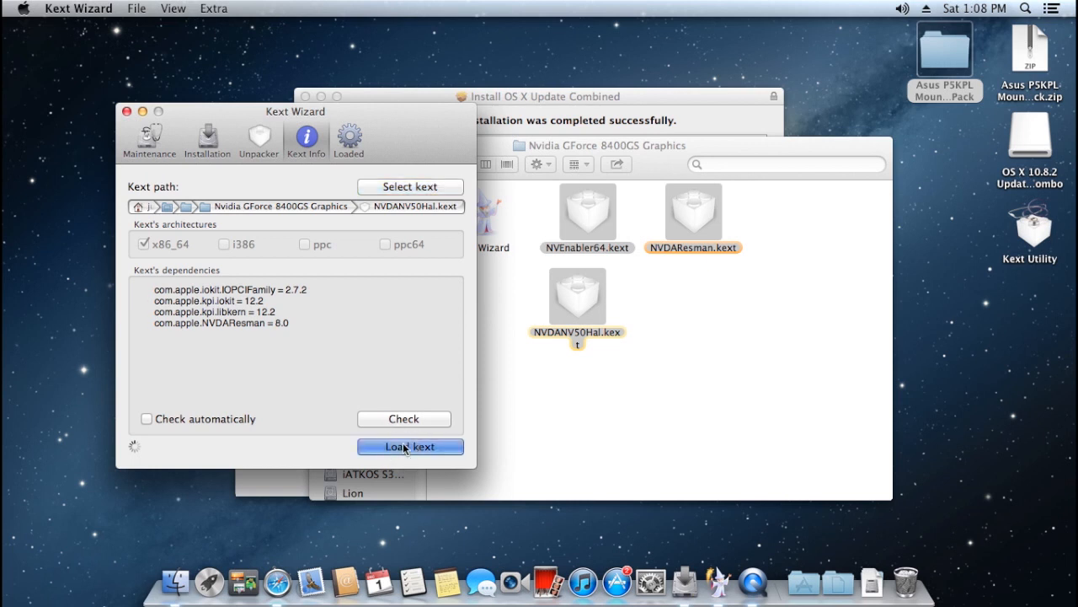
{"action": "left_click", "coordinate": [414, 291]}
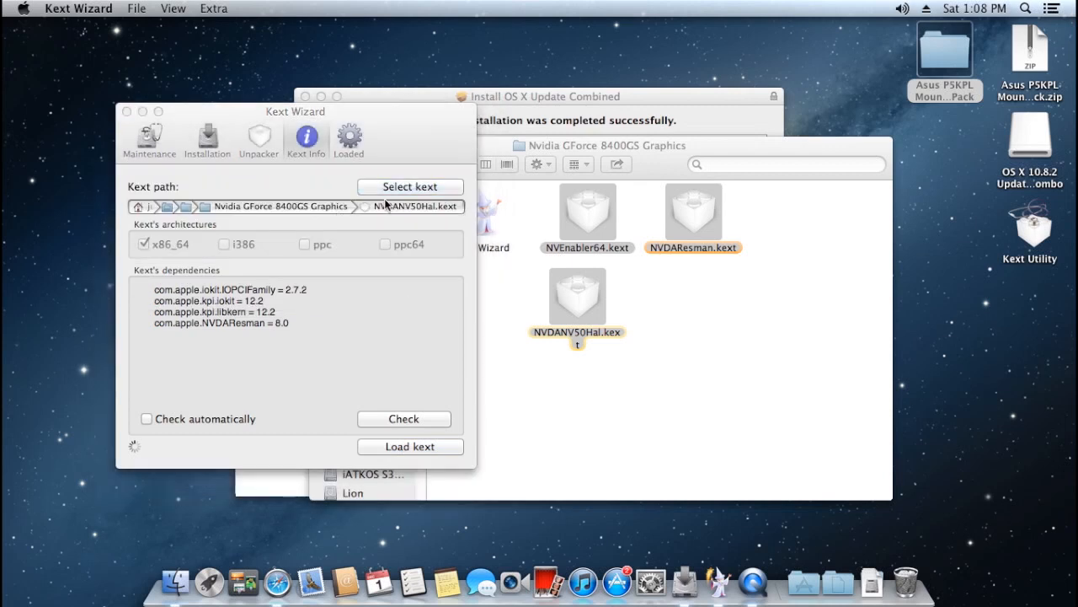
{"action": "left_click", "coordinate": [658, 249]}
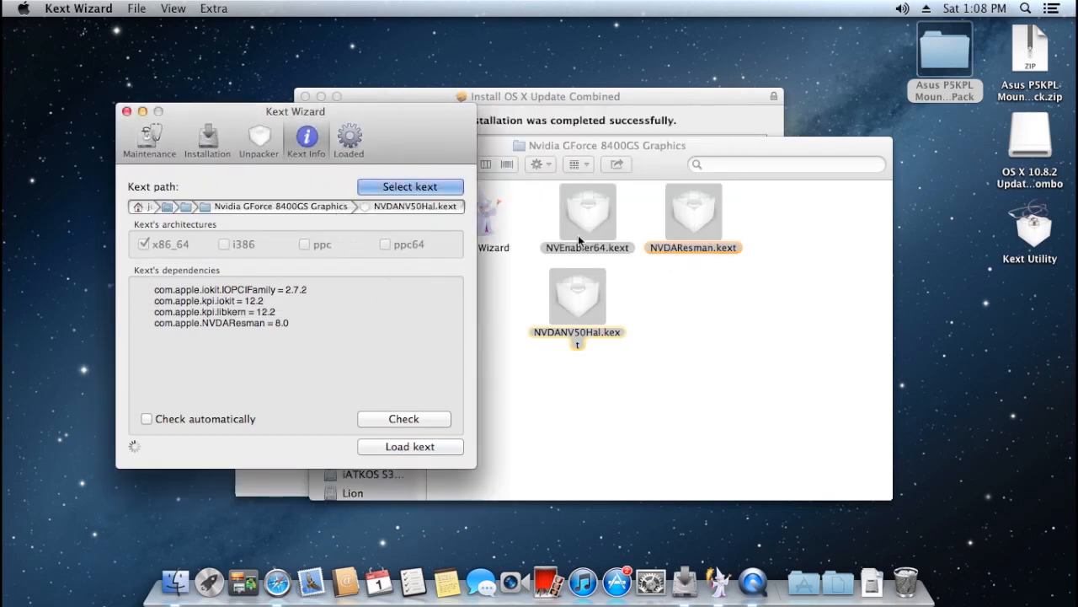
Step: Select NVDAResman.kext for kext info, try to load it and dismiss the alerts
{"action": "left_click", "coordinate": [382, 185]}
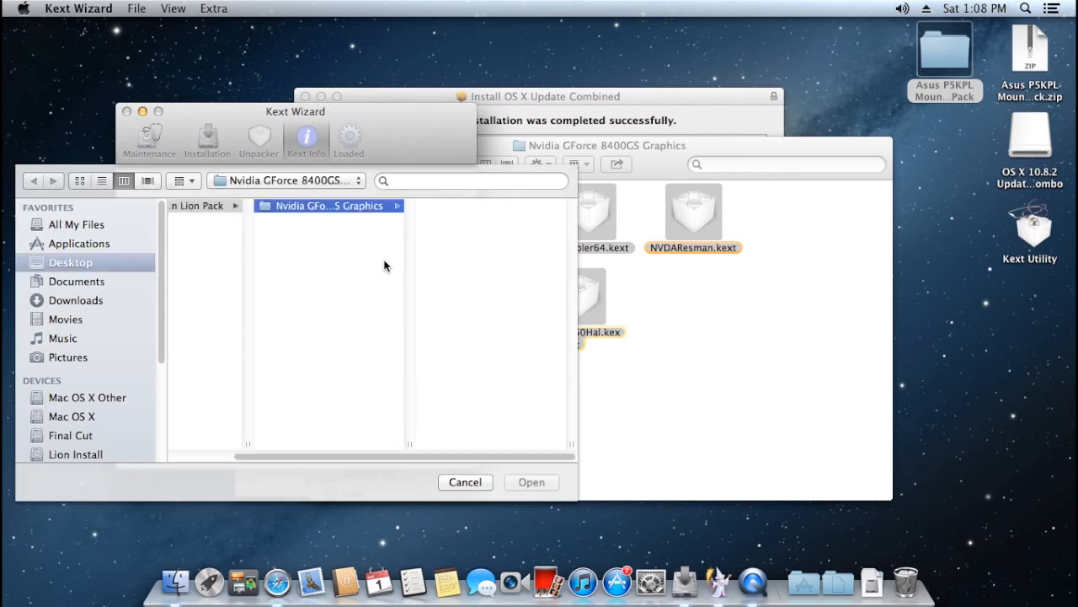
{"action": "left_click", "coordinate": [481, 234]}
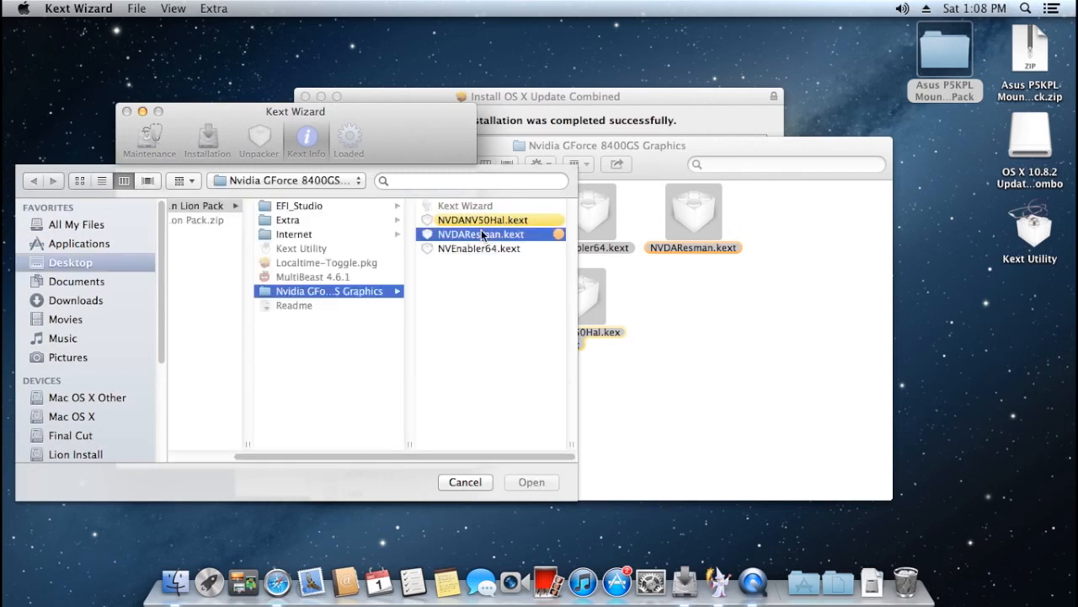
{"action": "left_click", "coordinate": [527, 482]}
{"action": "left_click", "coordinate": [428, 446]}
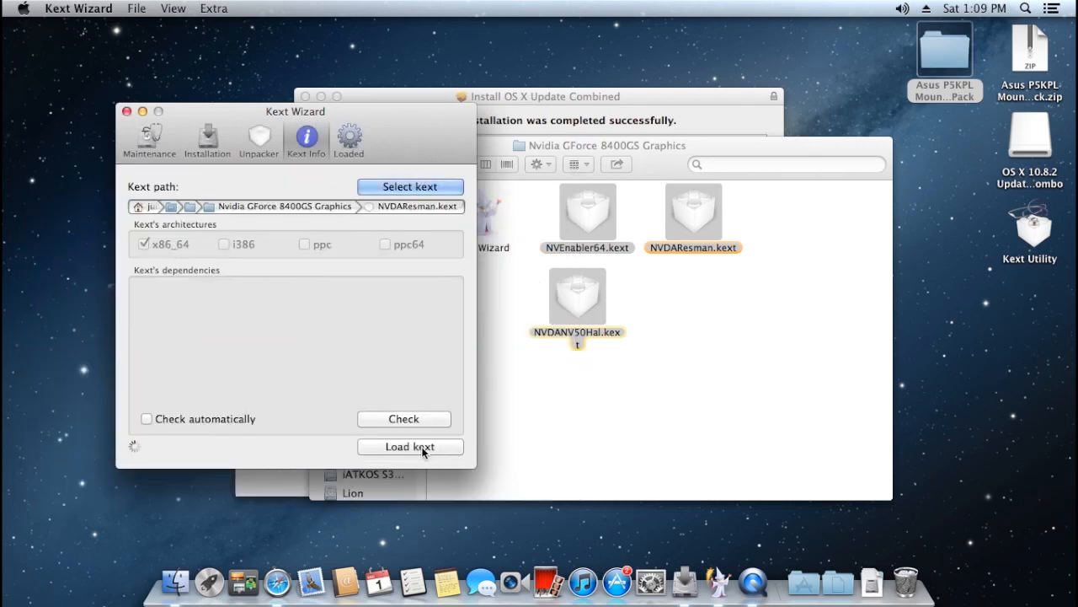
{"action": "left_click", "coordinate": [662, 251]}
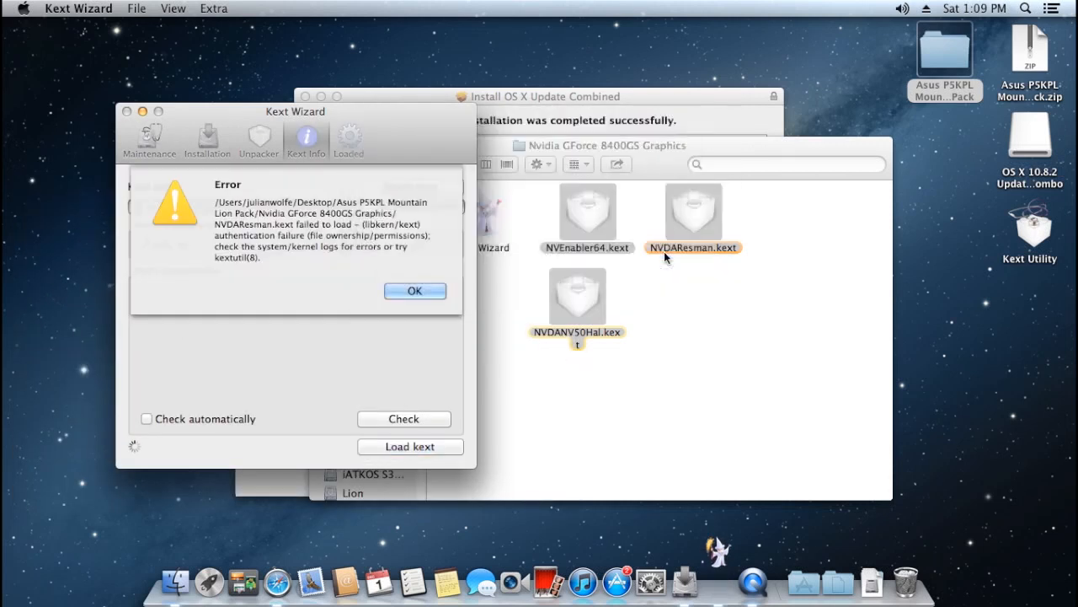
{"action": "left_click", "coordinate": [415, 290]}
Step: Select NVEnabler64.kext for kext info, try to load it and dismiss the alerts
{"action": "left_click", "coordinate": [423, 187]}
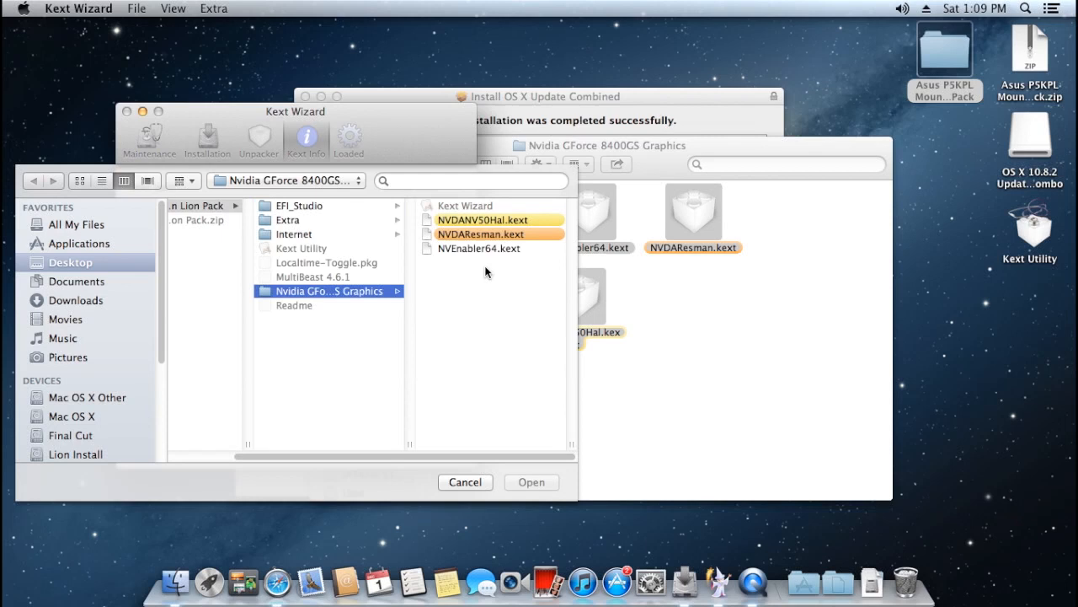
{"action": "left_click", "coordinate": [481, 247]}
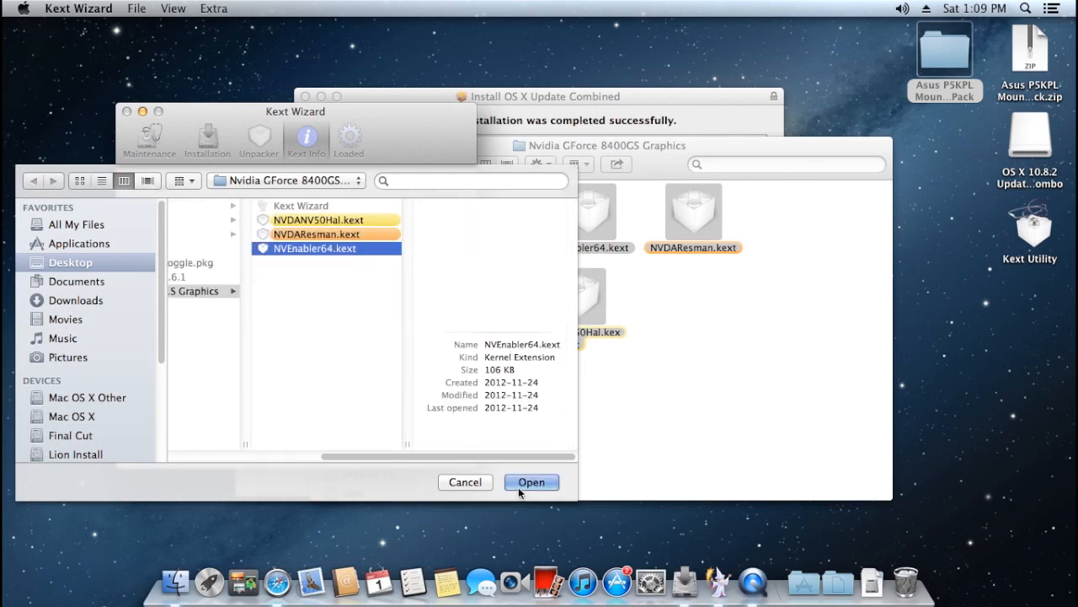
{"action": "key", "text": "Return"}
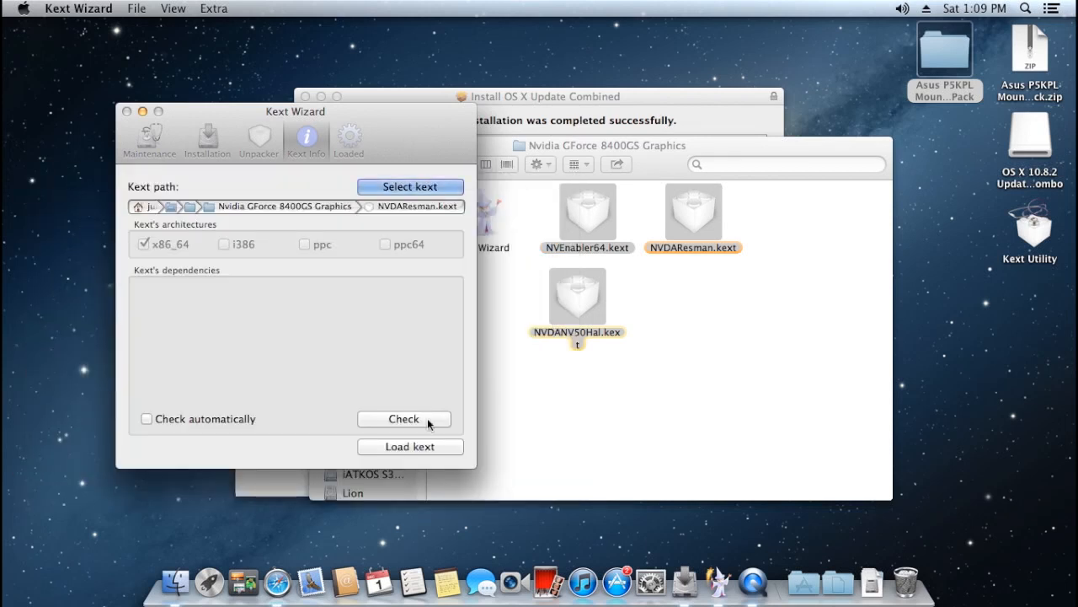
{"action": "left_click", "coordinate": [413, 446]}
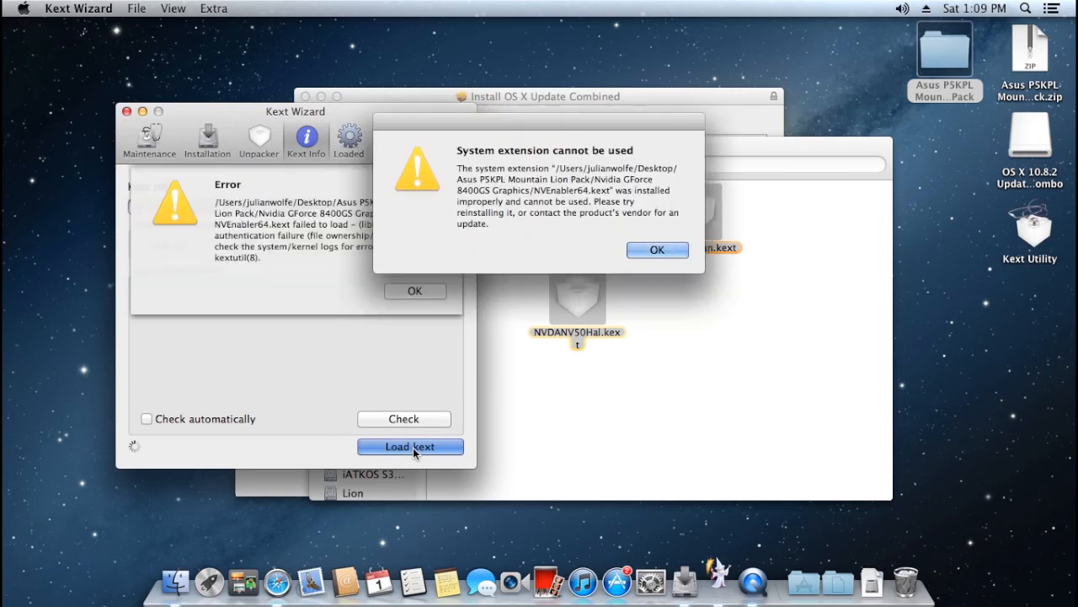
{"action": "left_click", "coordinate": [673, 254]}
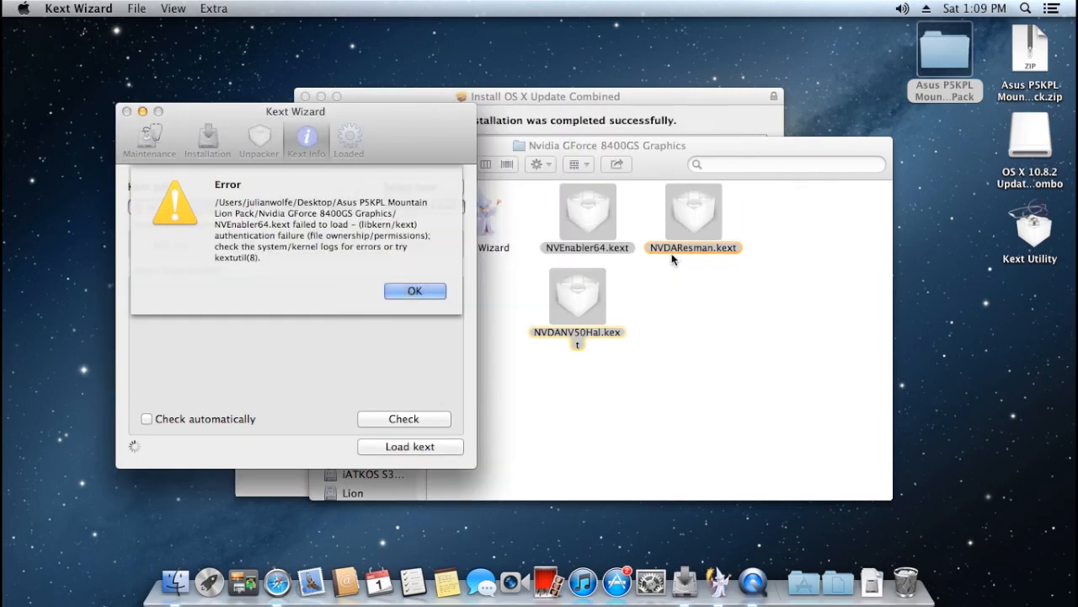
{"action": "left_click", "coordinate": [387, 292]}
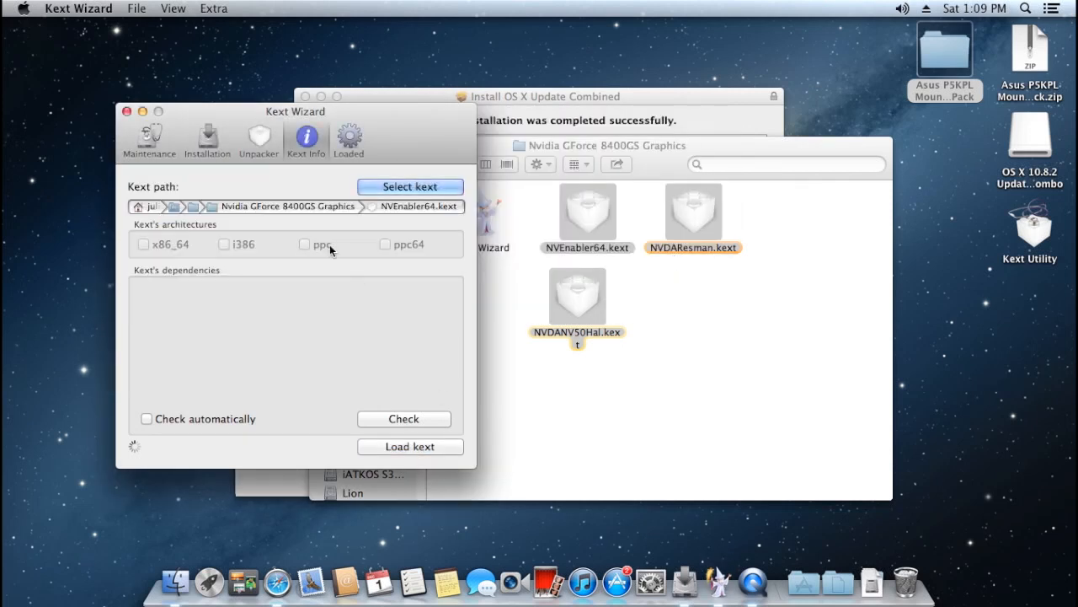
Step: Rebuild the System/Library/Extensions cache on the Mac OS X Mountain Lion disk and close Kext Wizard
{"action": "left_click", "coordinate": [145, 139]}
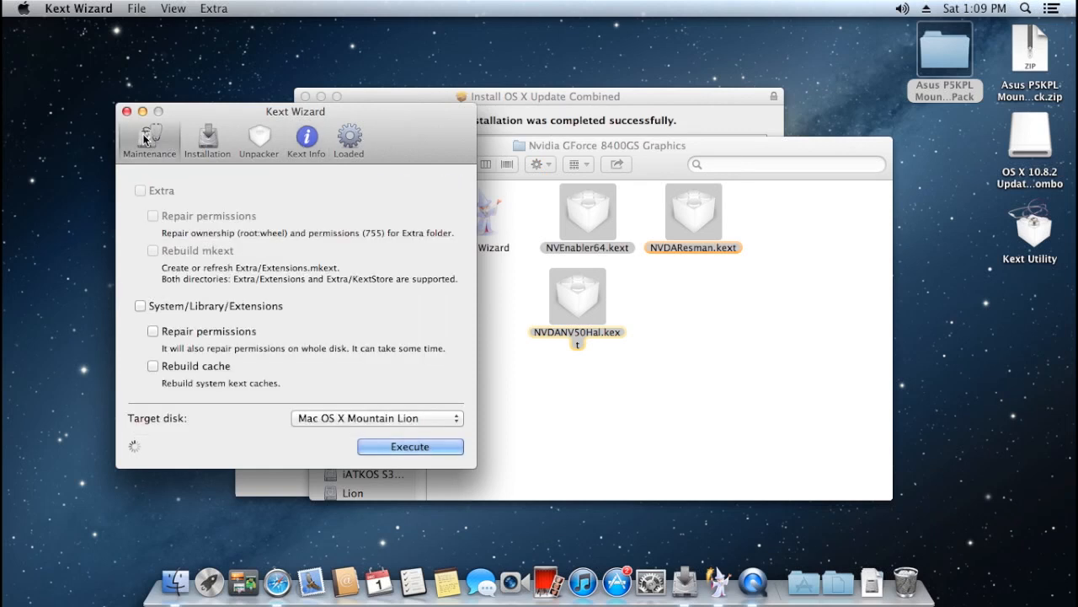
{"action": "left_click", "coordinate": [154, 366]}
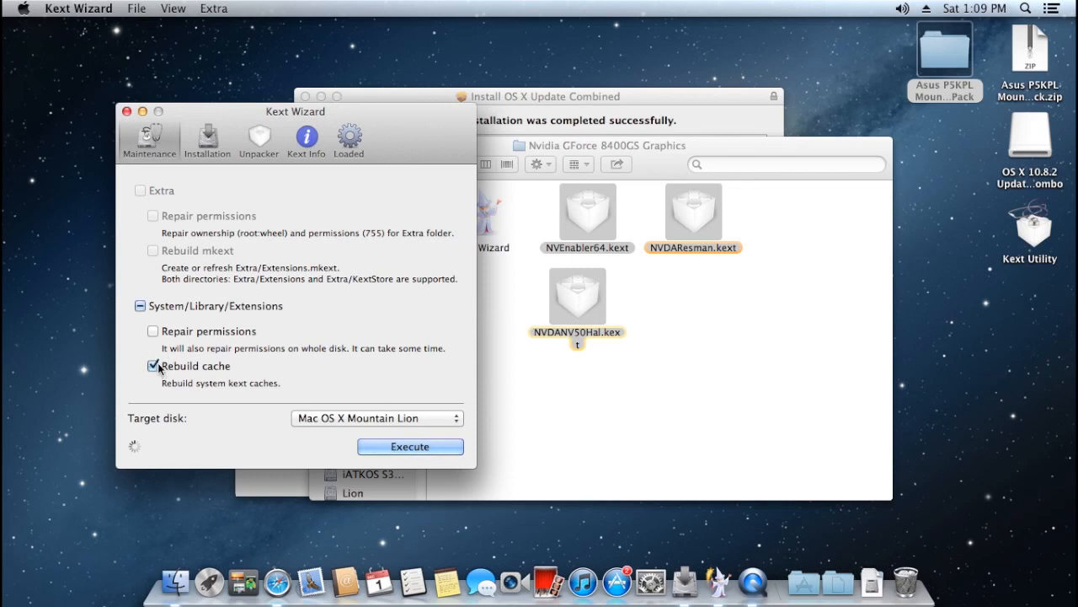
{"action": "left_click", "coordinate": [396, 448]}
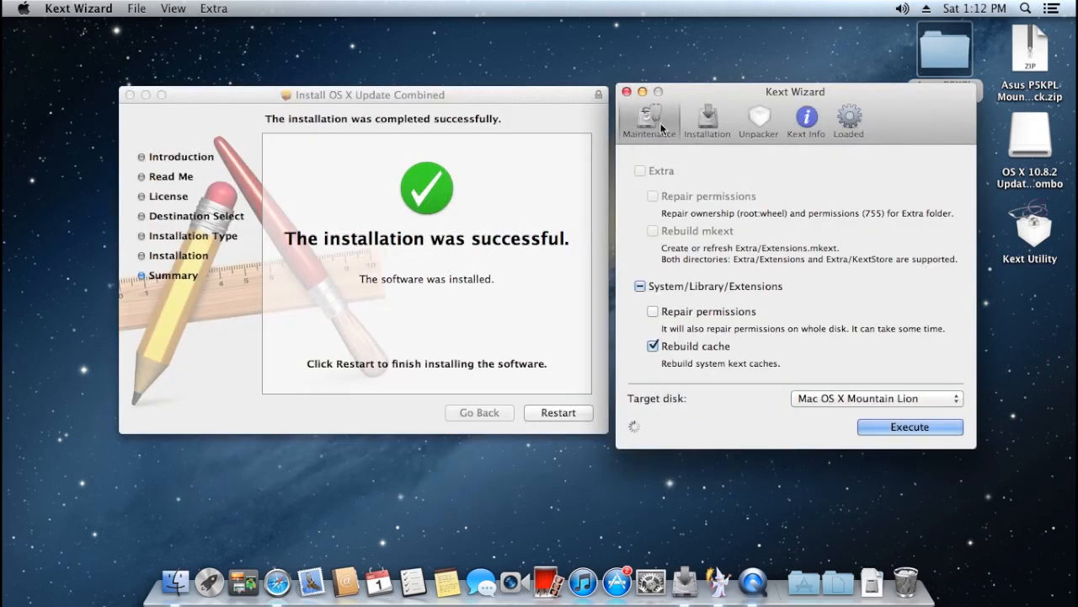
{"action": "left_click", "coordinate": [625, 92]}
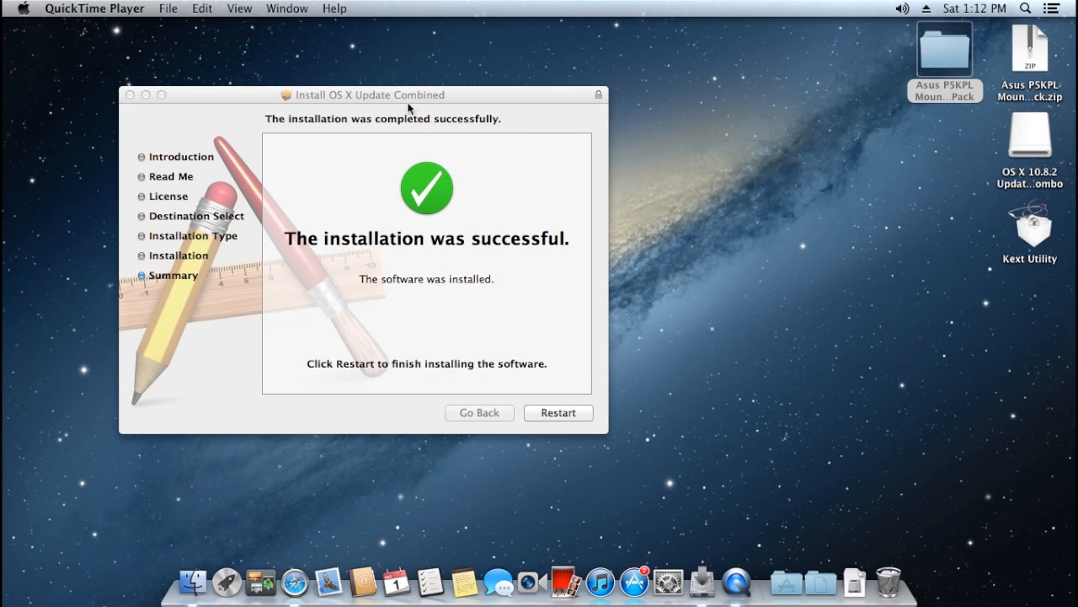
Step: Move the update installer window toward the middle and check the OS X version in About This Mac
{"action": "left_click_drag", "start_coordinate": [365, 101], "coordinate": [464, 95]}
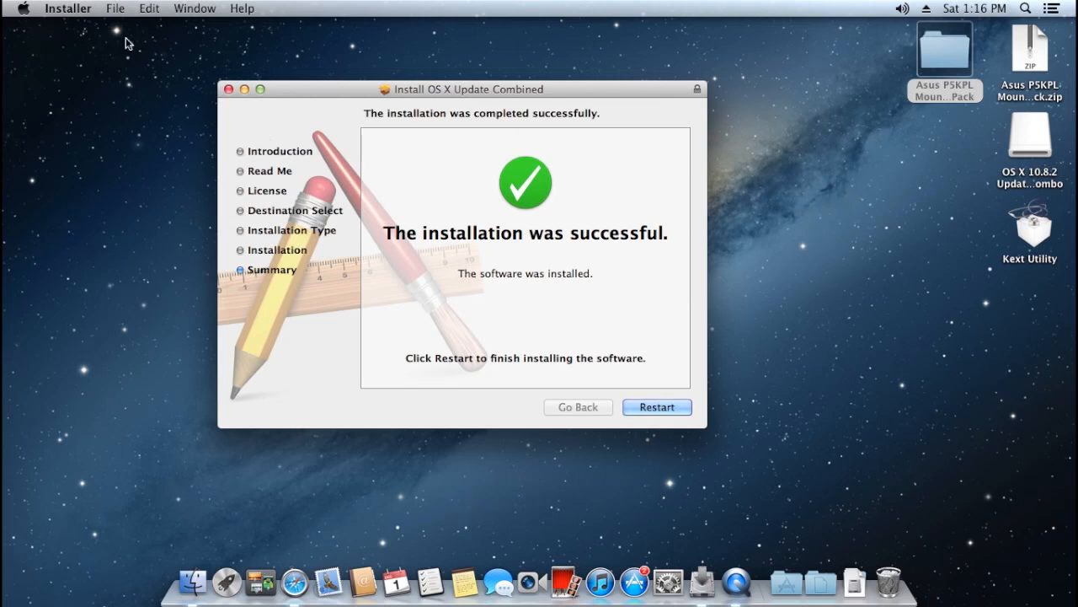
{"action": "left_click", "coordinate": [24, 10]}
{"action": "left_click", "coordinate": [35, 29]}
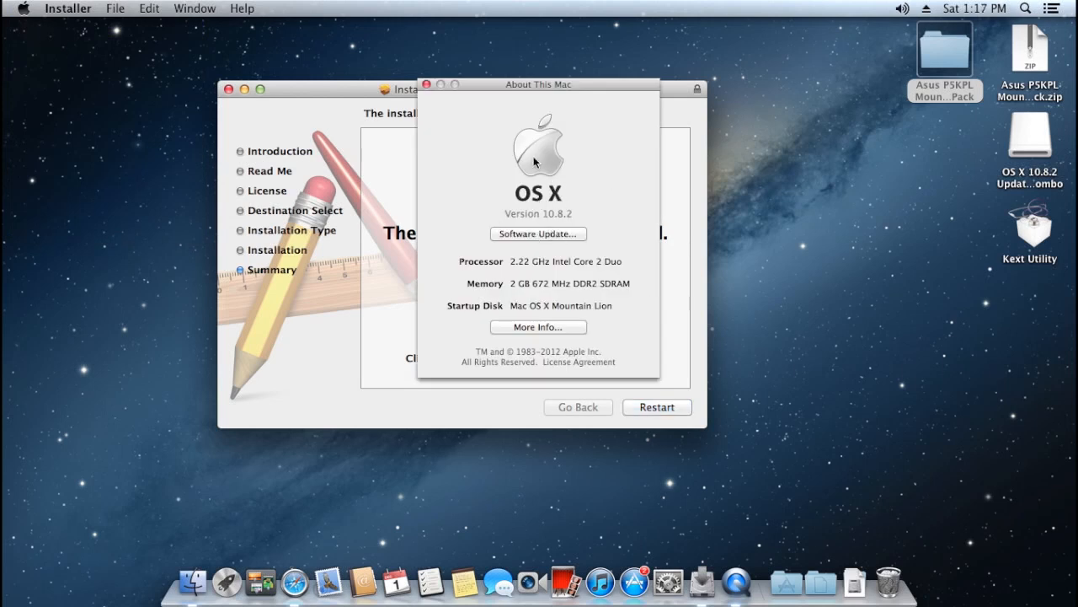
{"action": "left_click", "coordinate": [426, 85]}
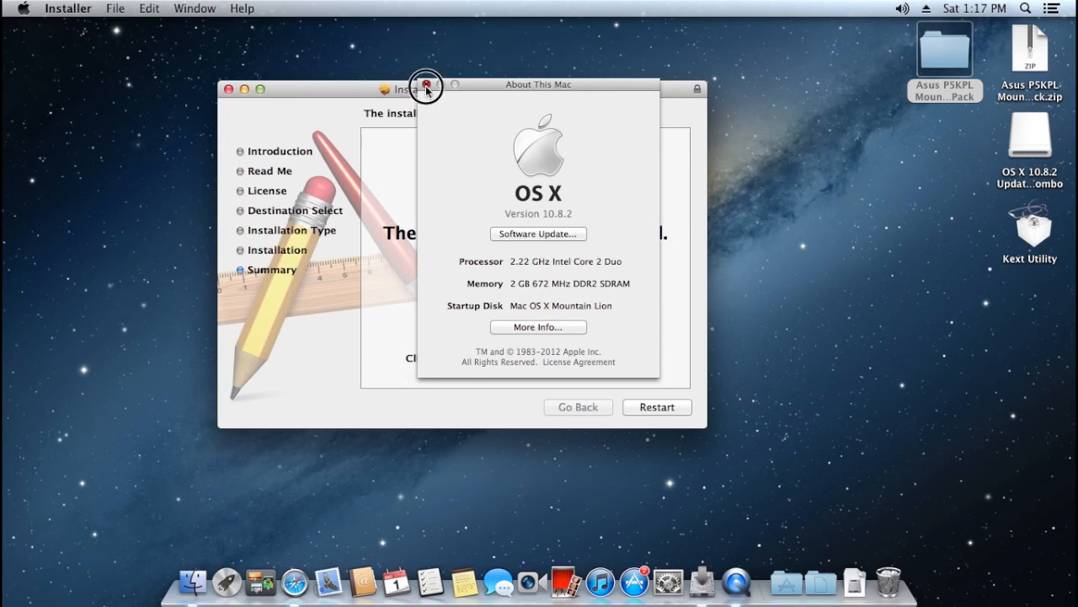